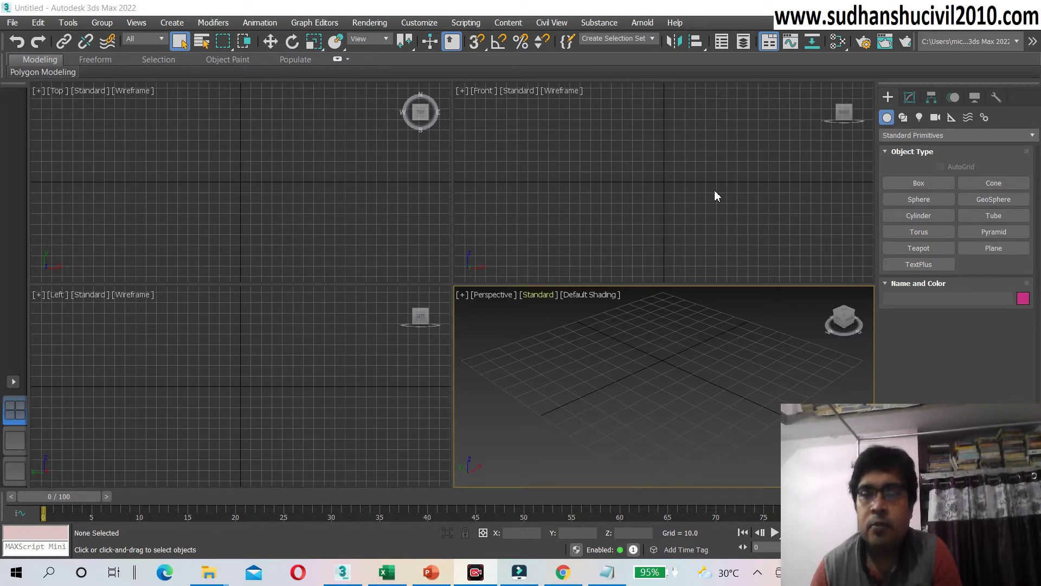
- Draw a box on the Perspective grid with a base and height, then zoom out to view it
left_click(912, 186)
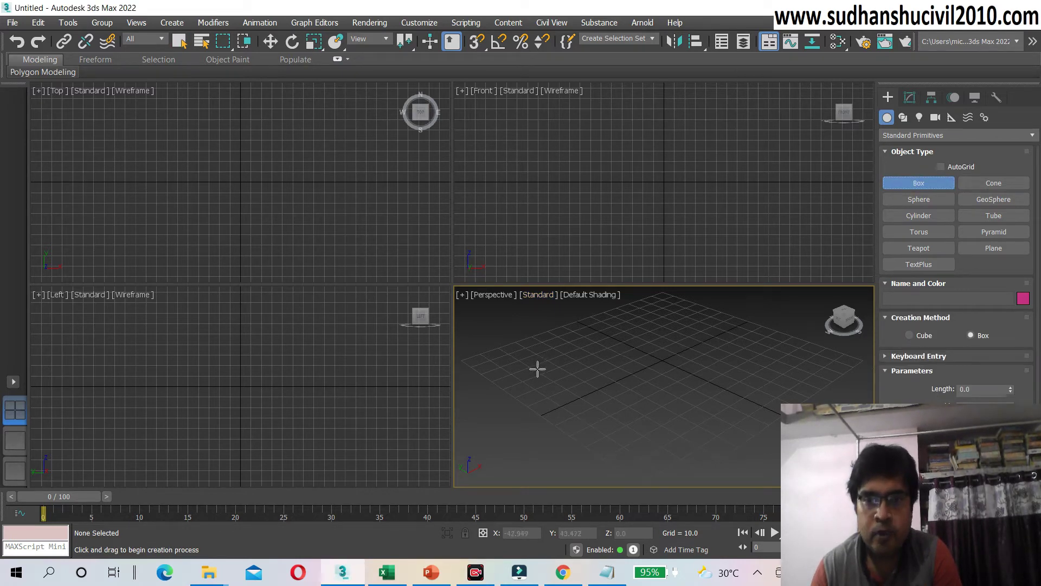
left_click_drag(539, 369, 642, 392)
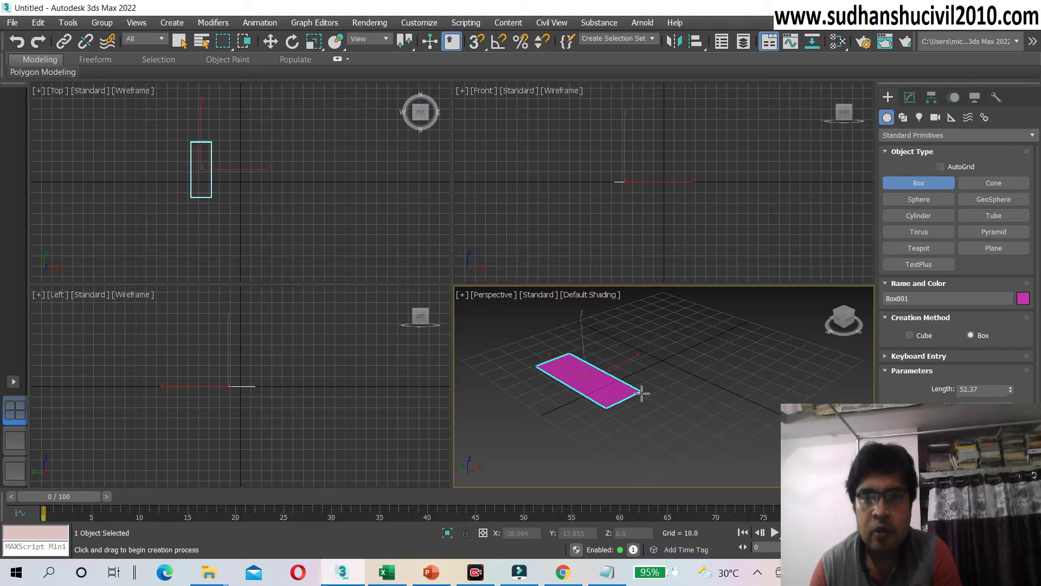
left_click_drag(641, 392, 657, 378)
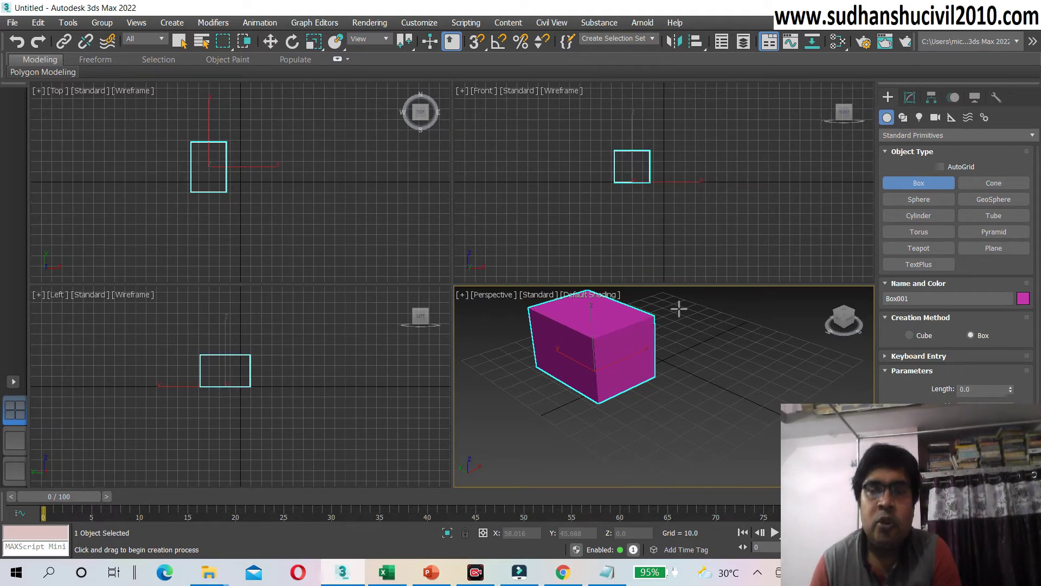
scroll(686, 332, "down", 3)
middle_click_drag(662, 356, 641, 355)
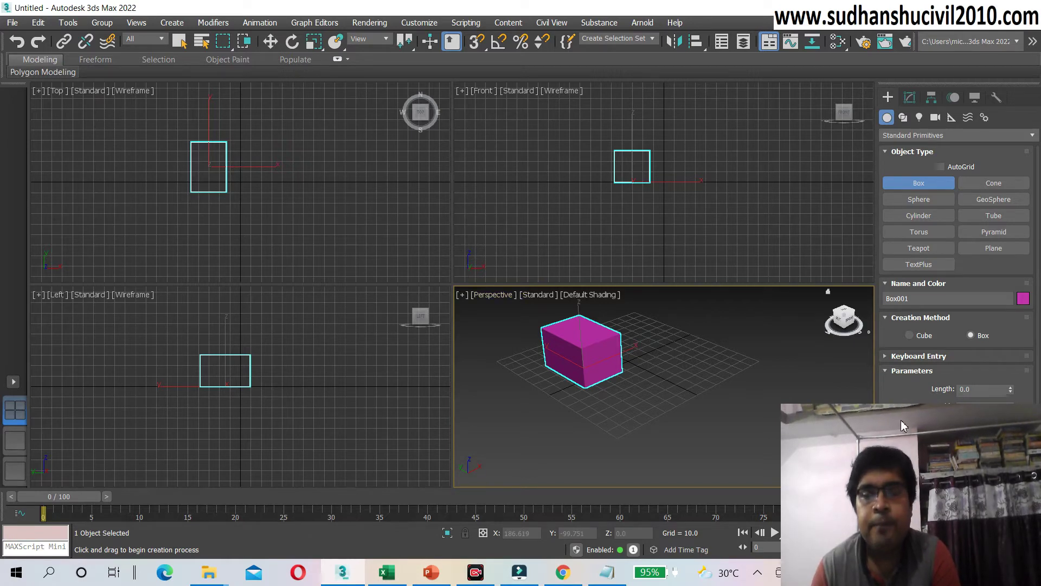
left_click_drag(899, 426, 388, 44)
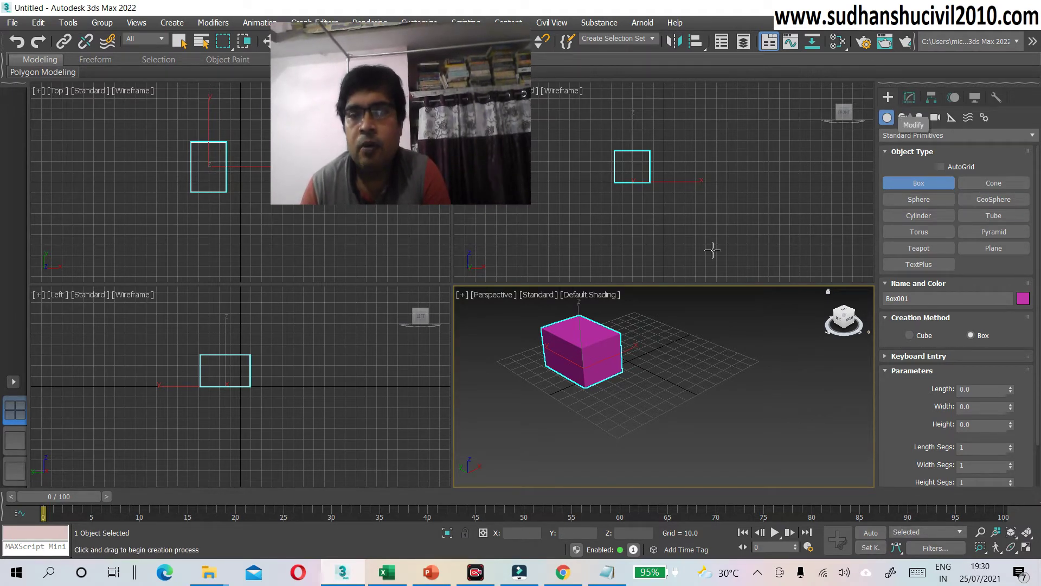
- In the Modify panel, set Box001's Length, Width and Height to 100 each
left_click(909, 98)
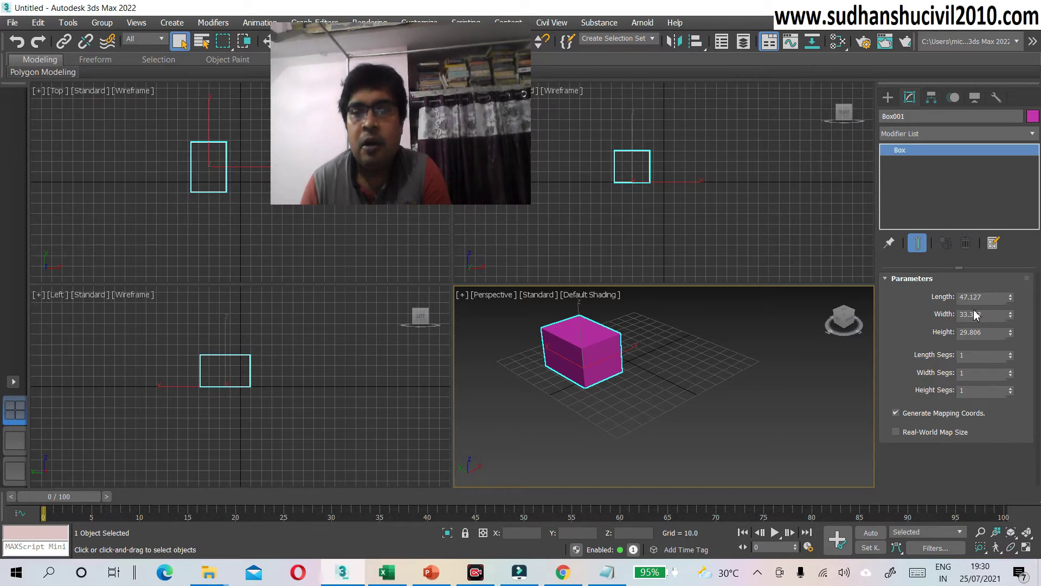
left_click(987, 298)
key("BackSpace")
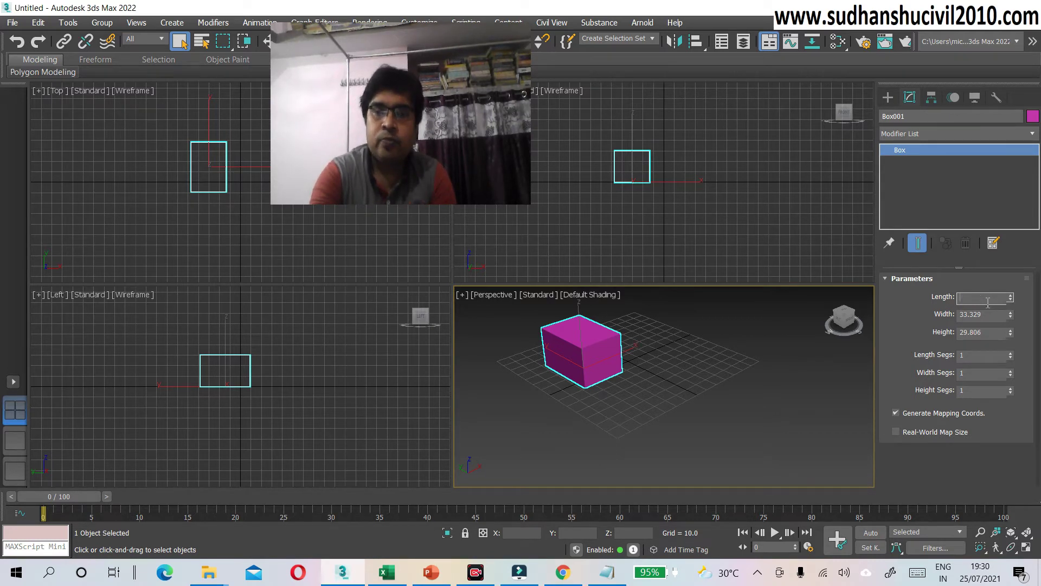
type("100")
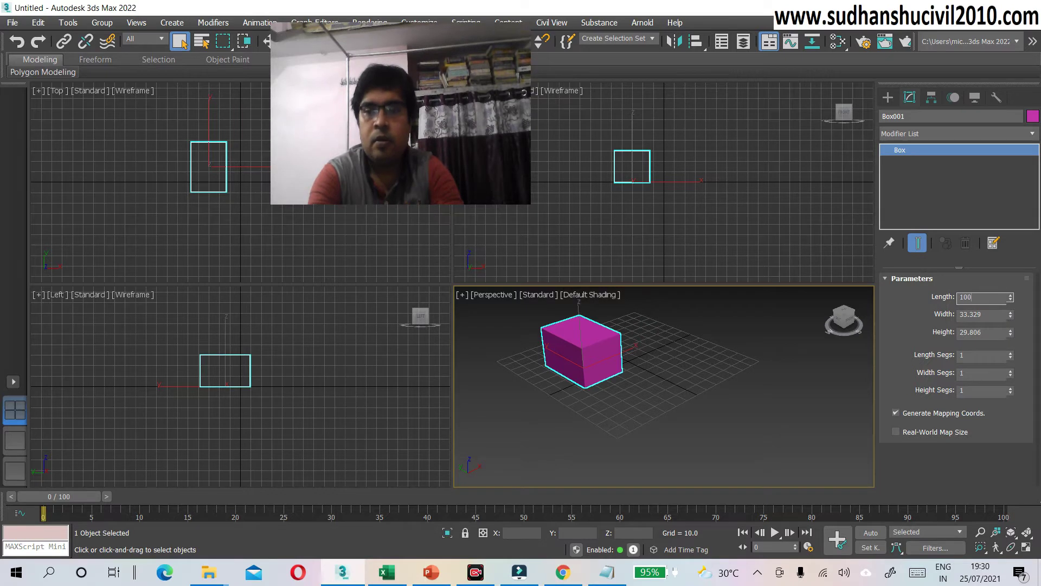
left_click(995, 316)
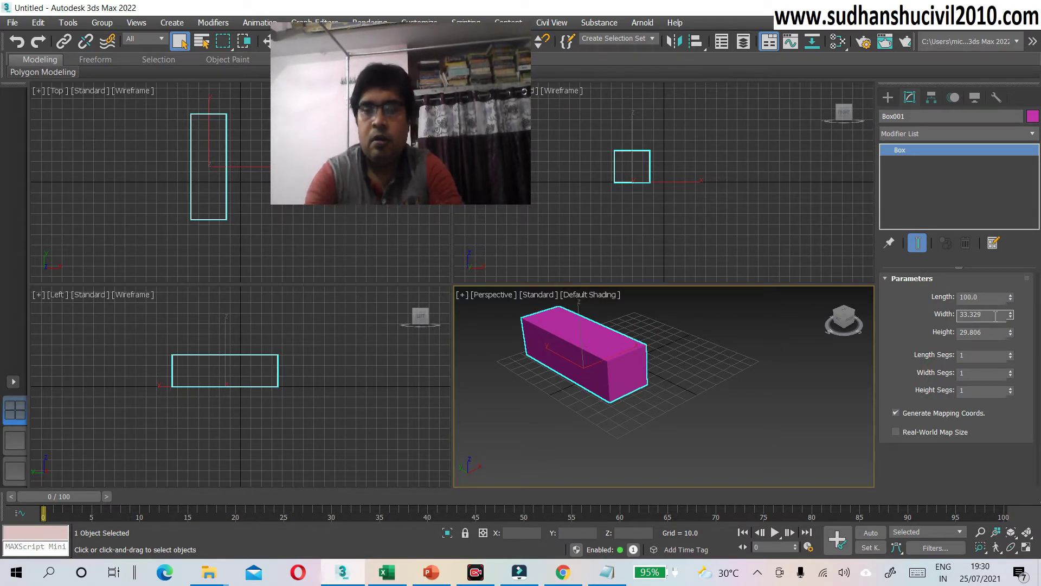
key("BackSpace")
key("BackSpace")
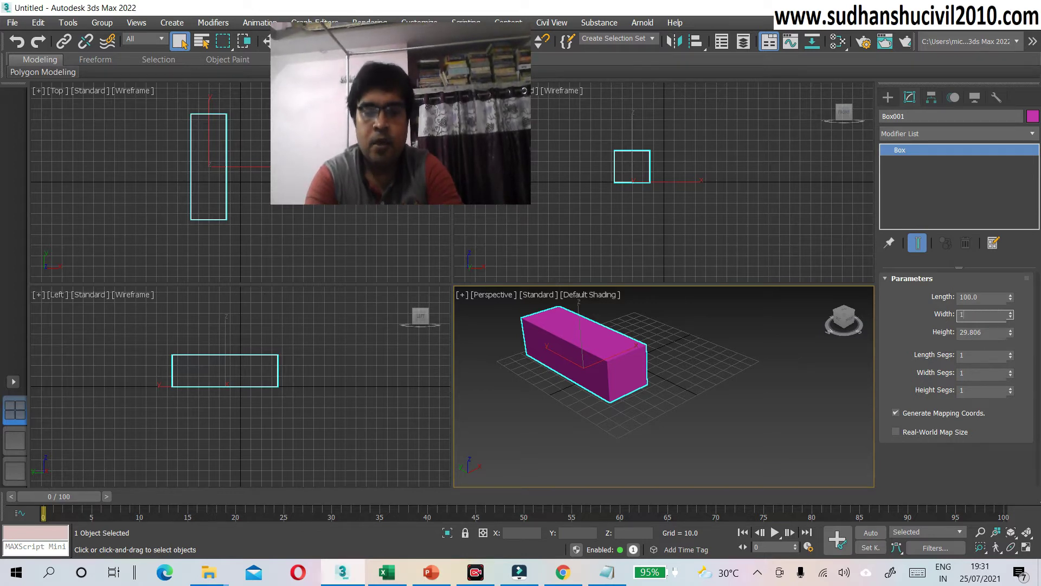
type("00")
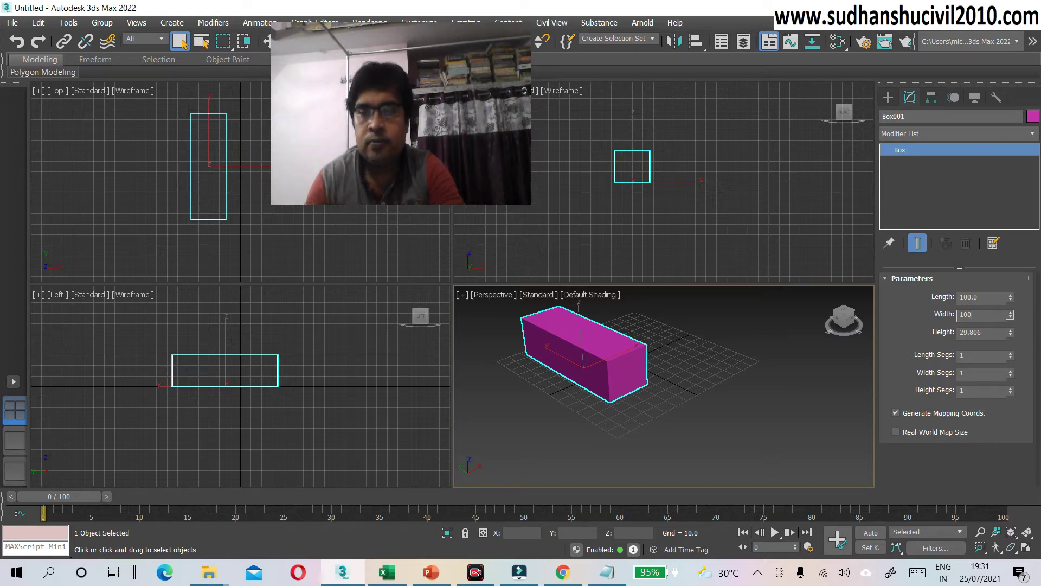
left_click(990, 333)
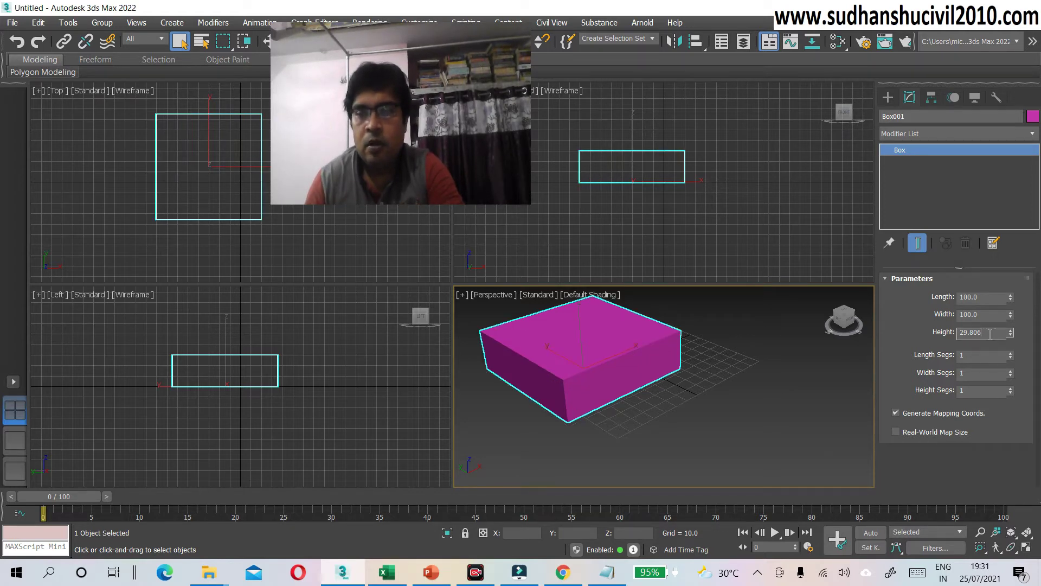
key("BackSpace")
key("BackSpace")
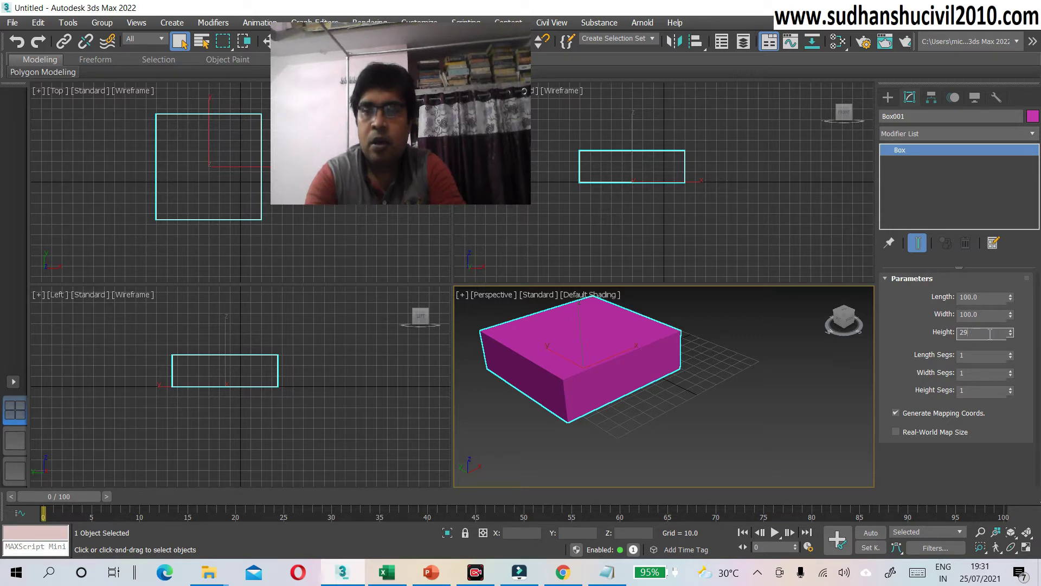
key("BackSpace")
key("BackSpace")
type("00")
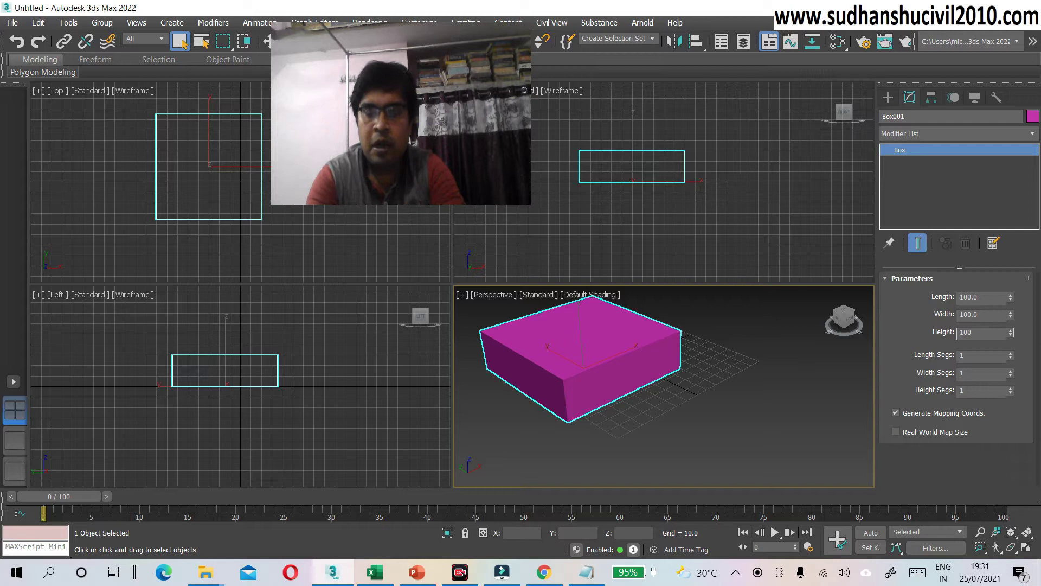
key("Return")
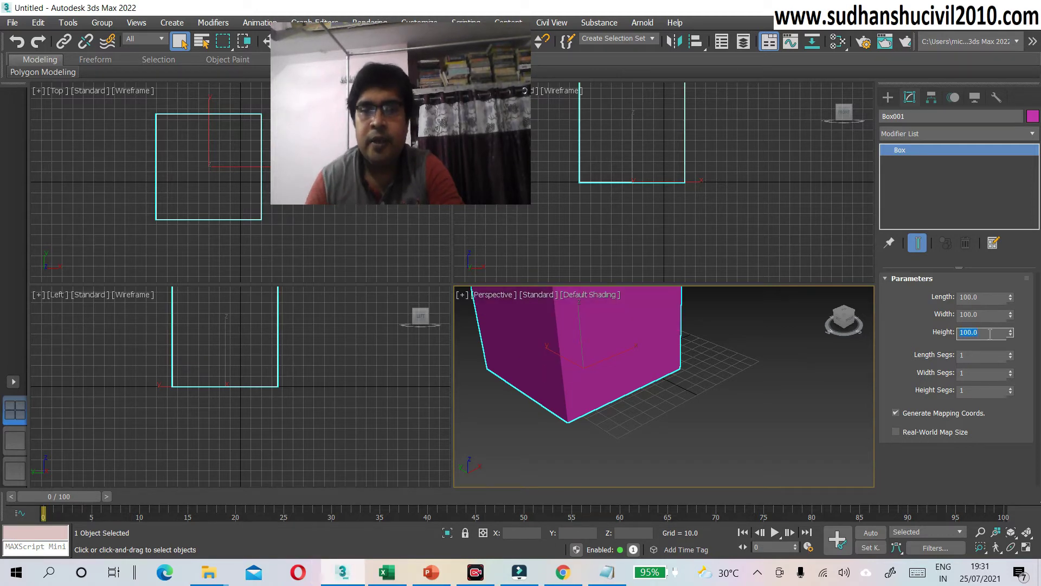
- Maximize the Perspective view with Alt+W, framing the whole cube, and reselect it
left_click(676, 396)
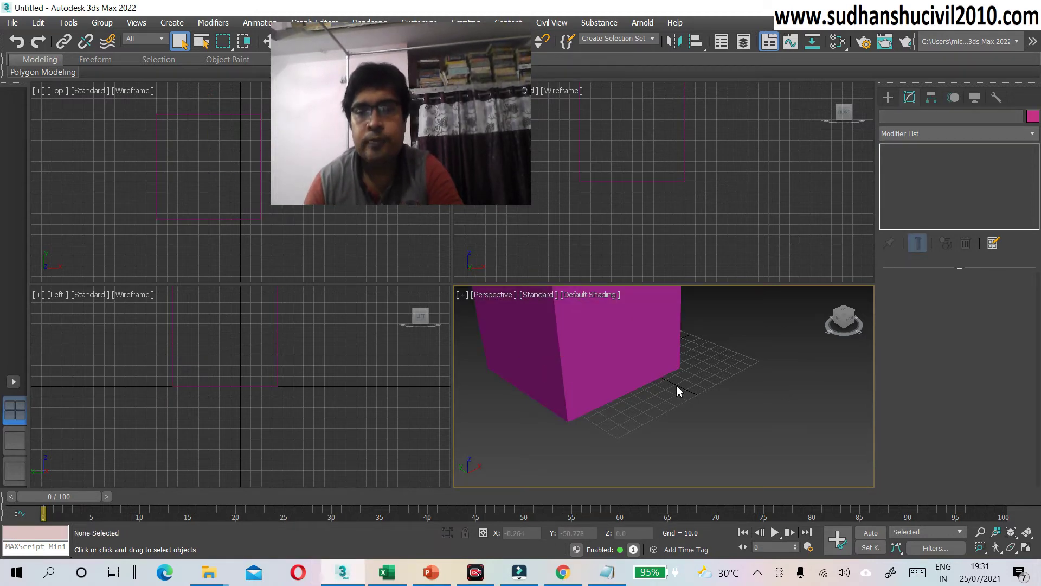
scroll(679, 391, "down", 5)
middle_click_drag(682, 389, 685, 429)
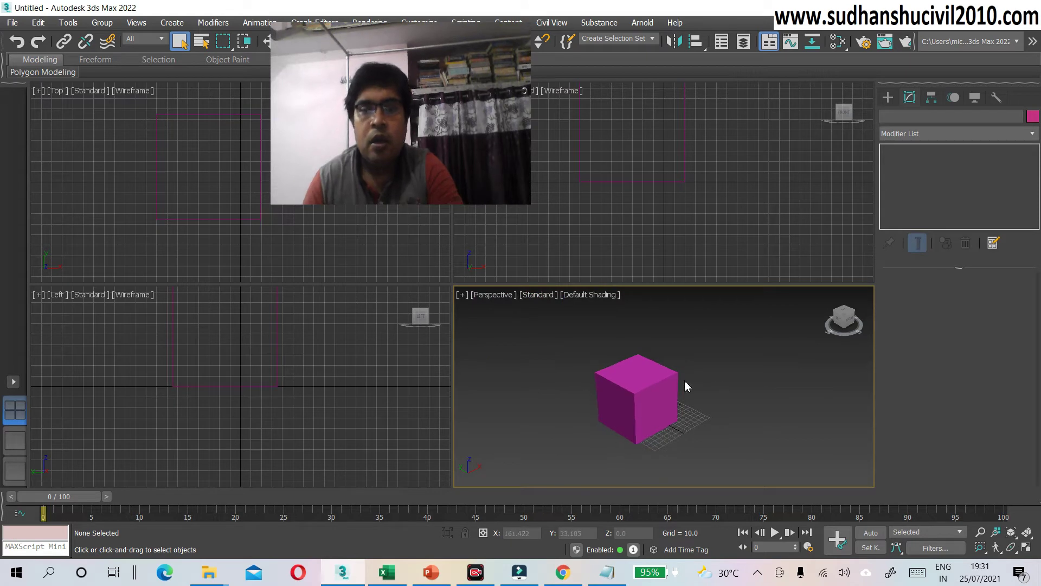
left_click(463, 296)
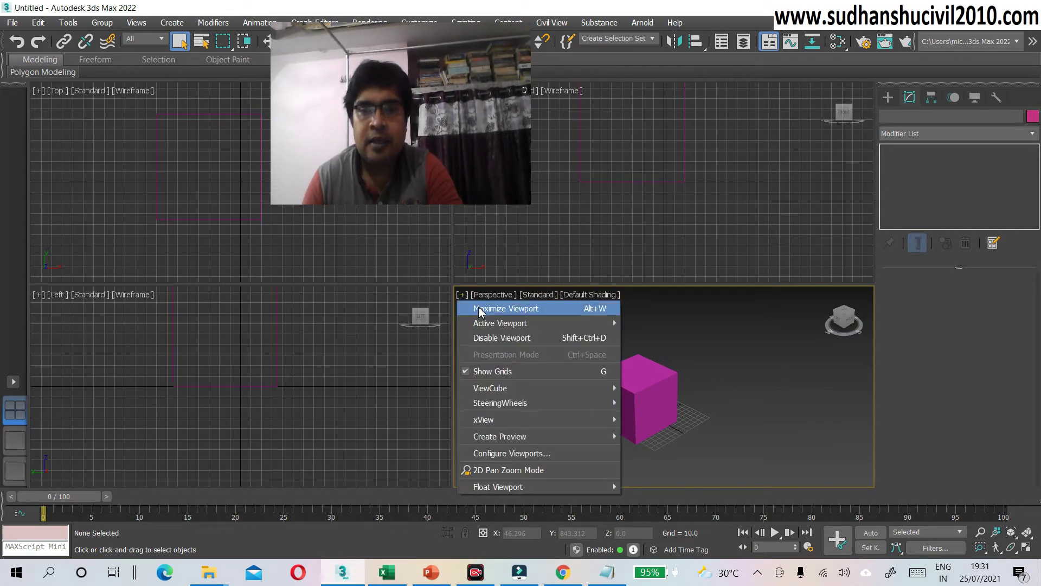
key("Escape")
key("alt+w")
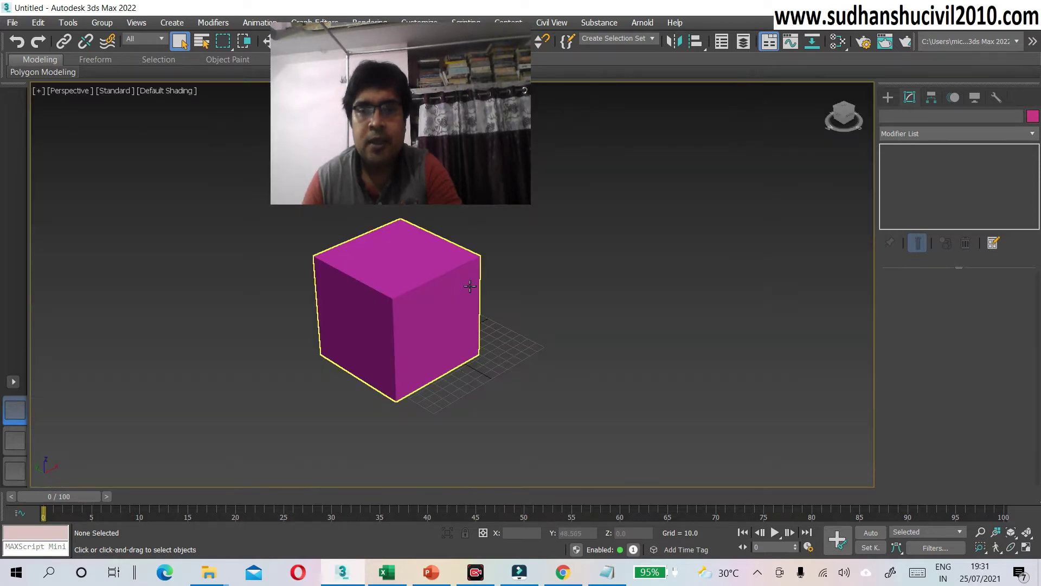
mouse_move(457, 144)
left_mouse_down()
mouse_move(955, 431)
mouse_move(812, 429)
mouse_move(799, 415)
left_mouse_up()
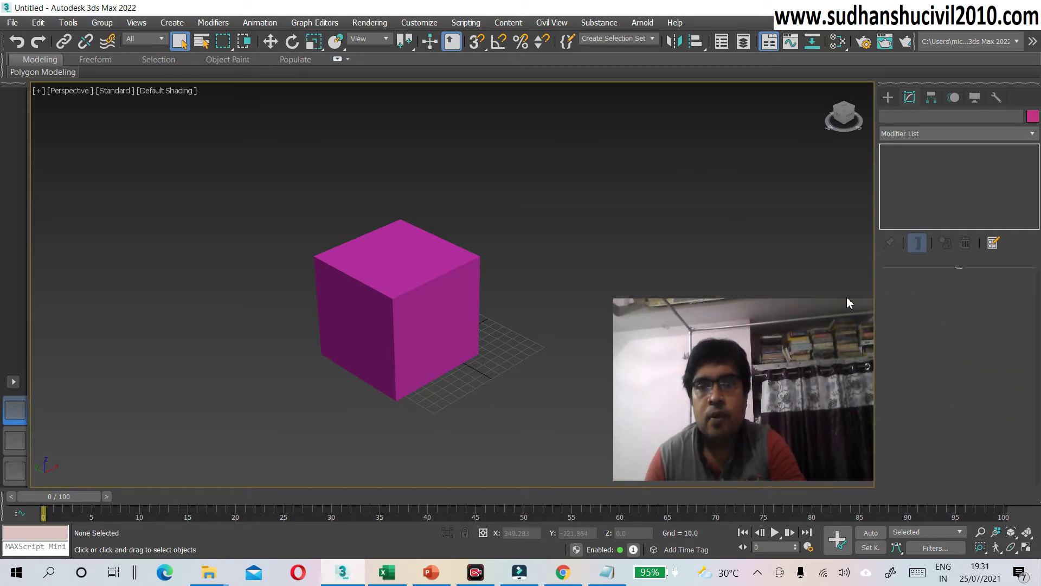
left_click(383, 288)
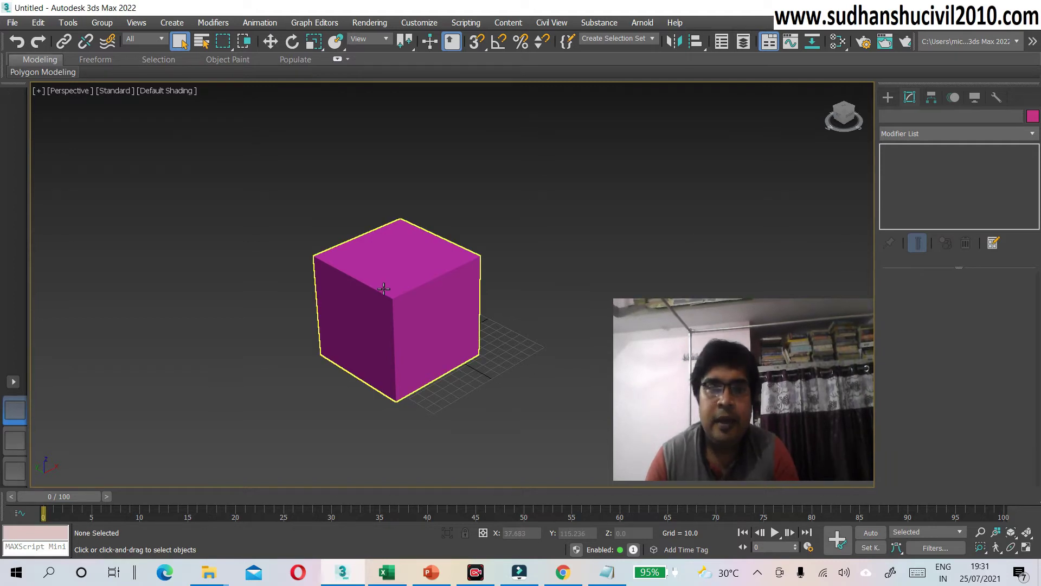
left_click(383, 287)
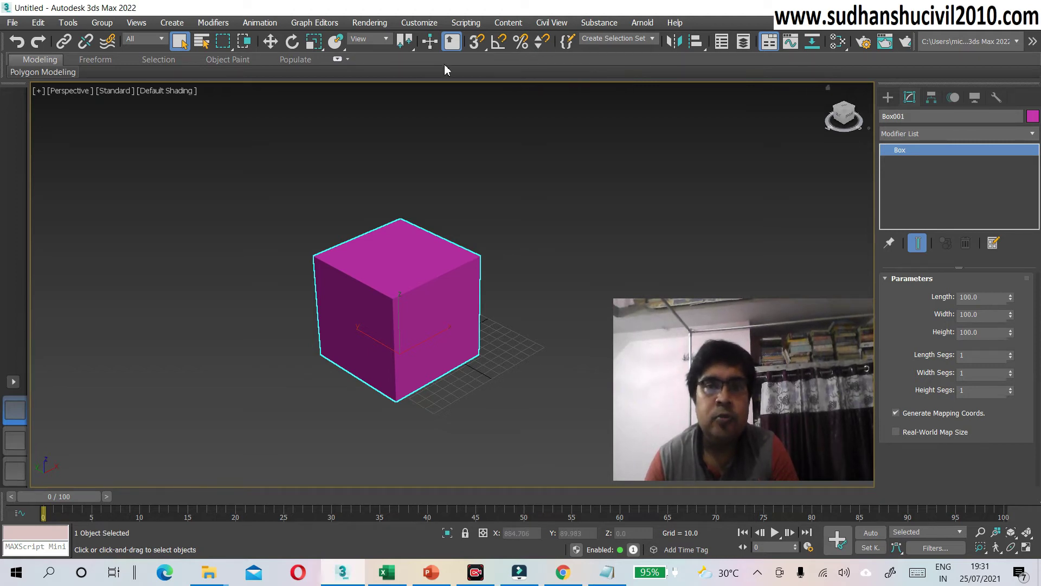
left_click(420, 23)
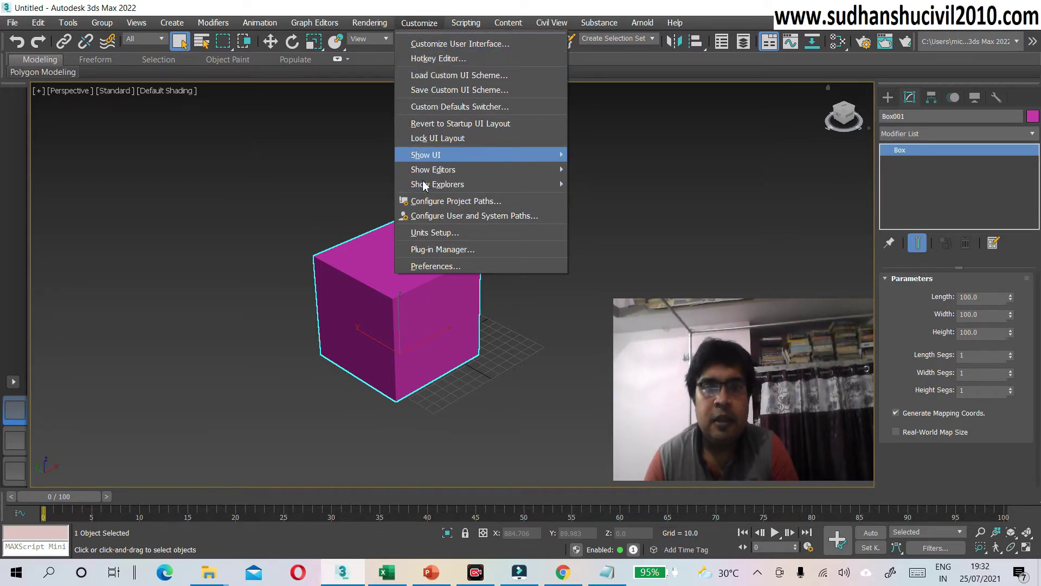
- Open Units Setup, center the dialog, and bring up System Unit Setup
left_click(433, 234)
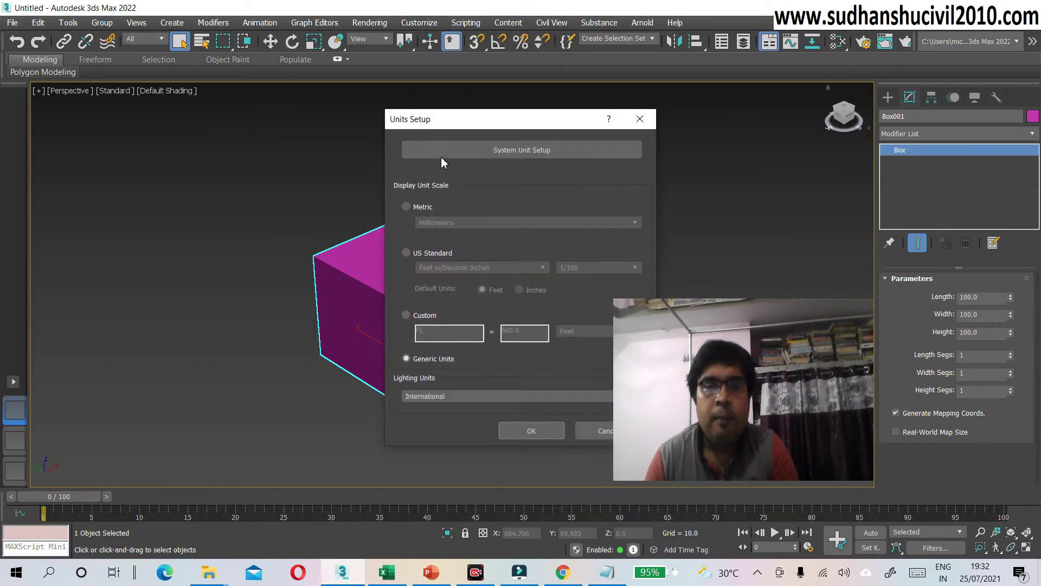
left_click_drag(459, 120, 442, 113)
mouse_move(298, 39)
left_mouse_down()
mouse_move(380, 73)
mouse_move(177, 18)
left_mouse_up()
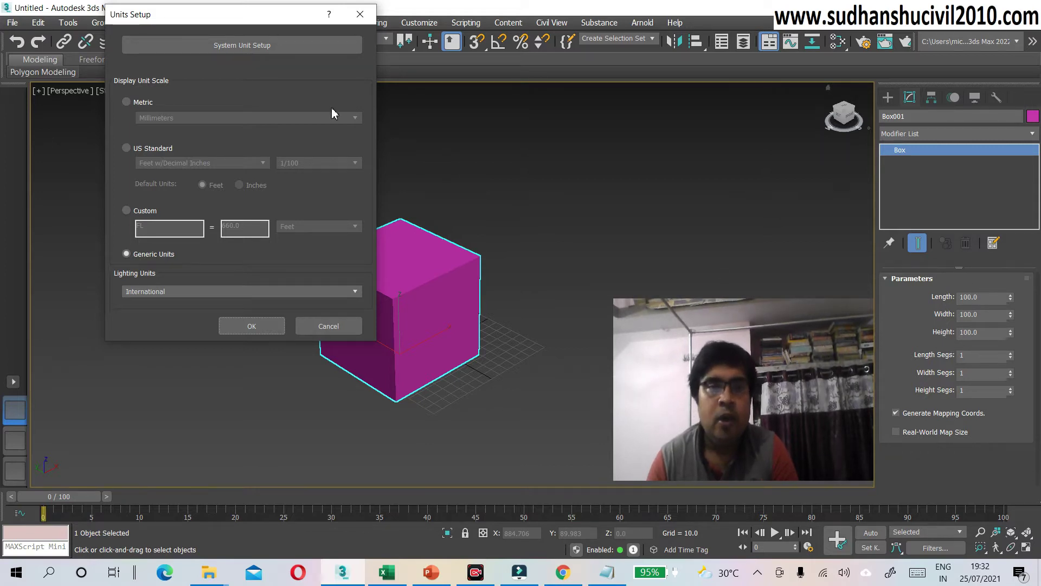
mouse_move(199, 20)
left_mouse_down()
mouse_move(410, 36)
mouse_move(332, 26)
left_mouse_up()
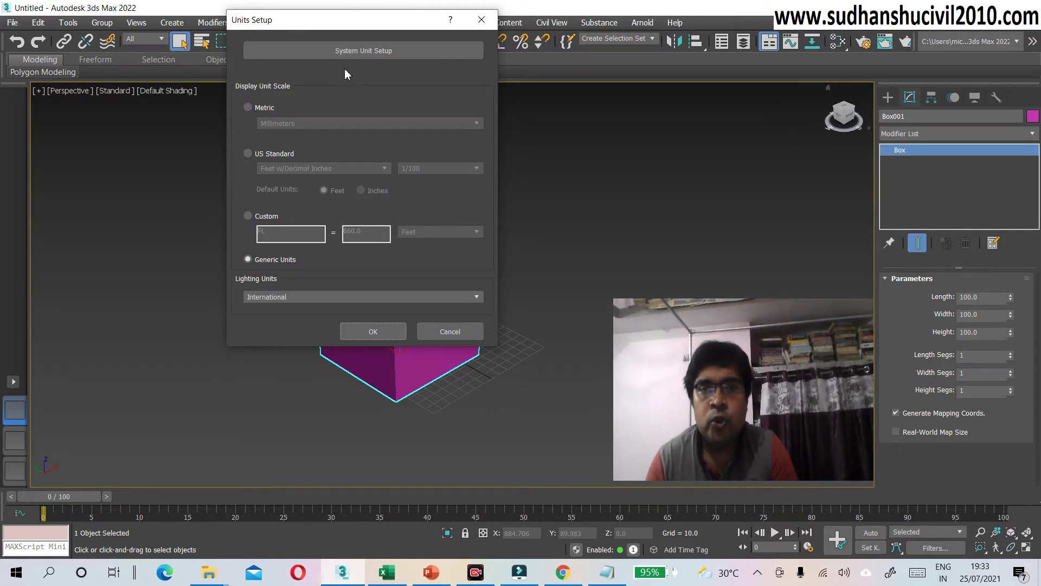
left_click(353, 54)
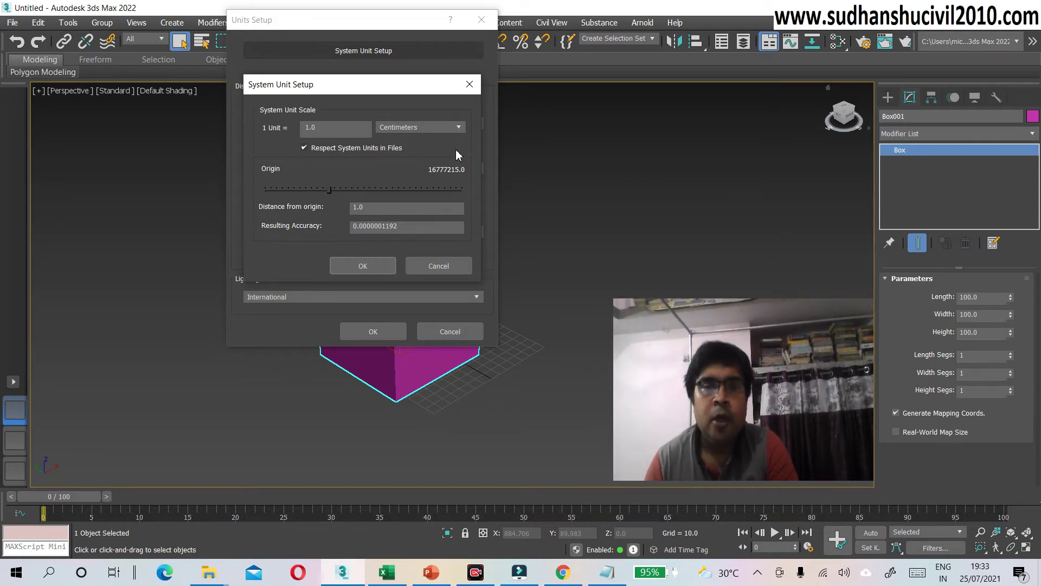
- Set the system unit scale to 1 Unit = 1.0 Millimeters and confirm
left_click(459, 128)
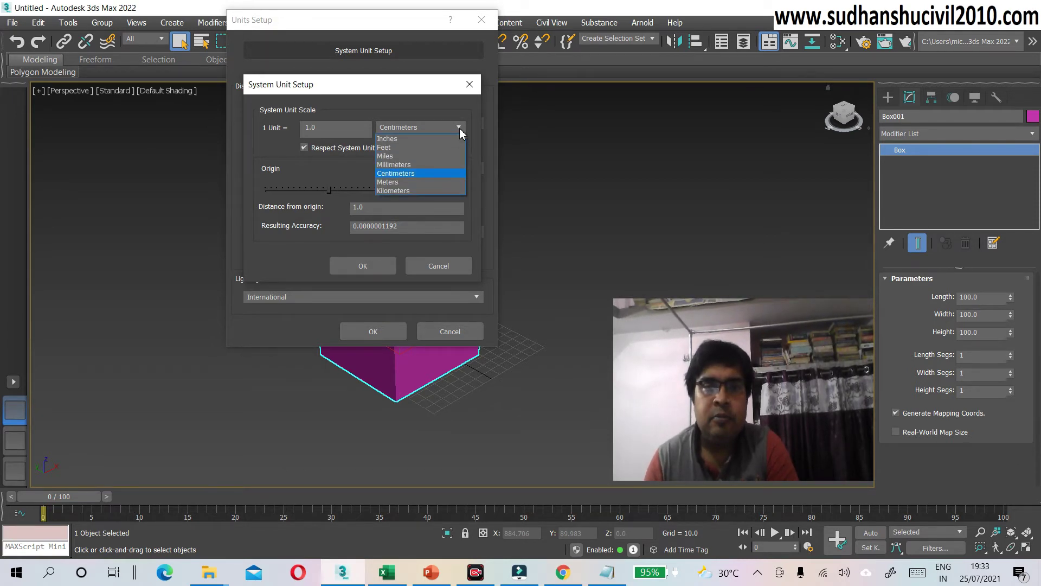
left_click(412, 165)
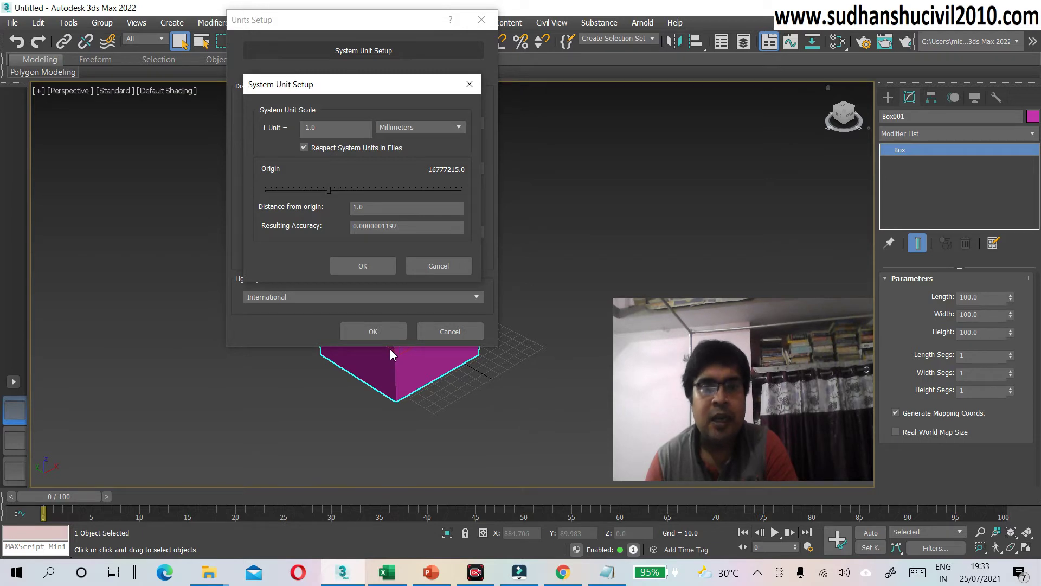
left_click(372, 269)
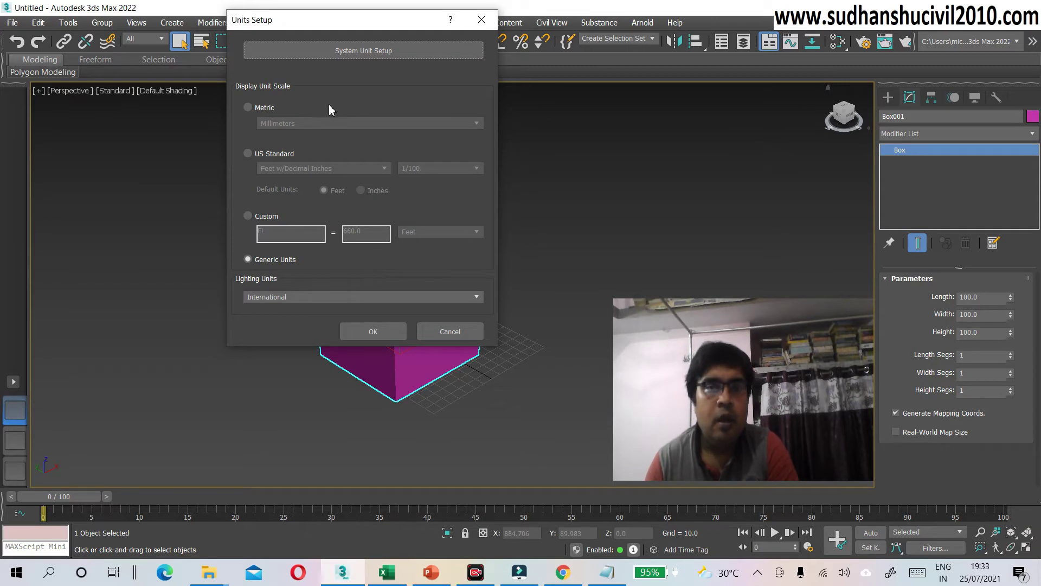
- Switch display units to Metric Millimeters so the cube reads 100.0mm per side
left_click(249, 111)
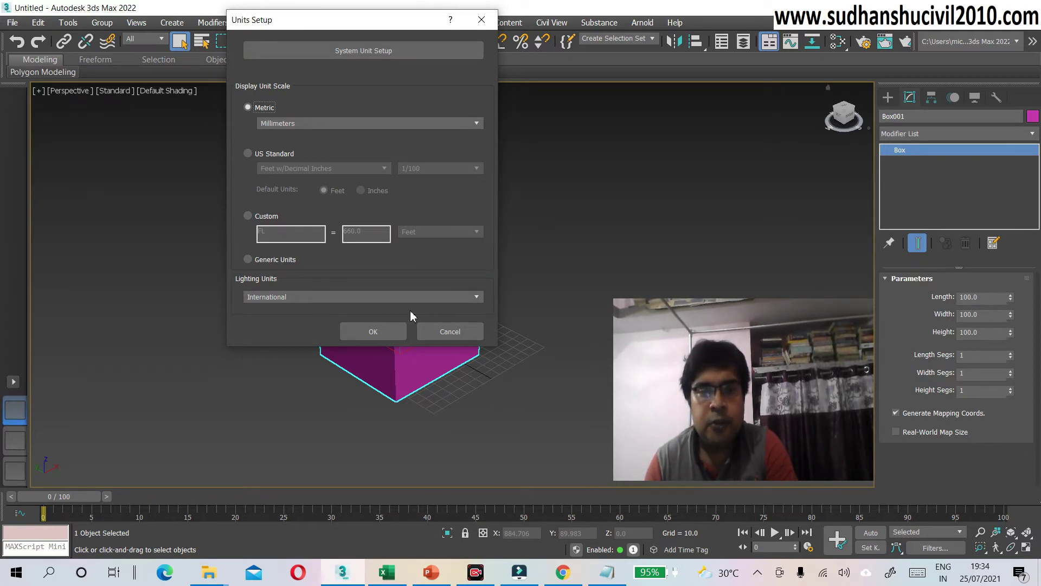
left_click(387, 337)
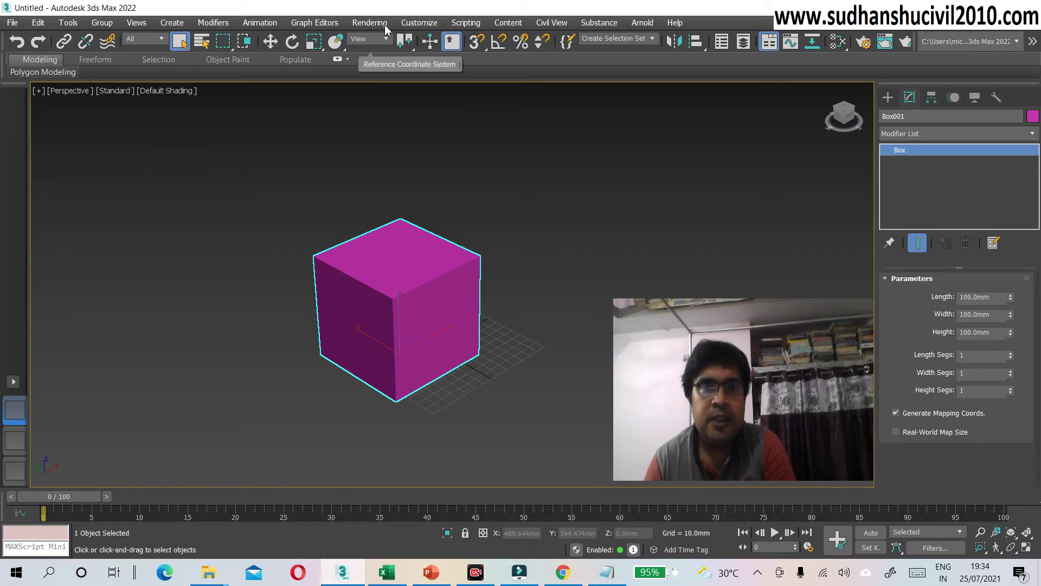
- Change the display units to Metric Centimeters so the cube reads 10.0cm per side
left_click(419, 24)
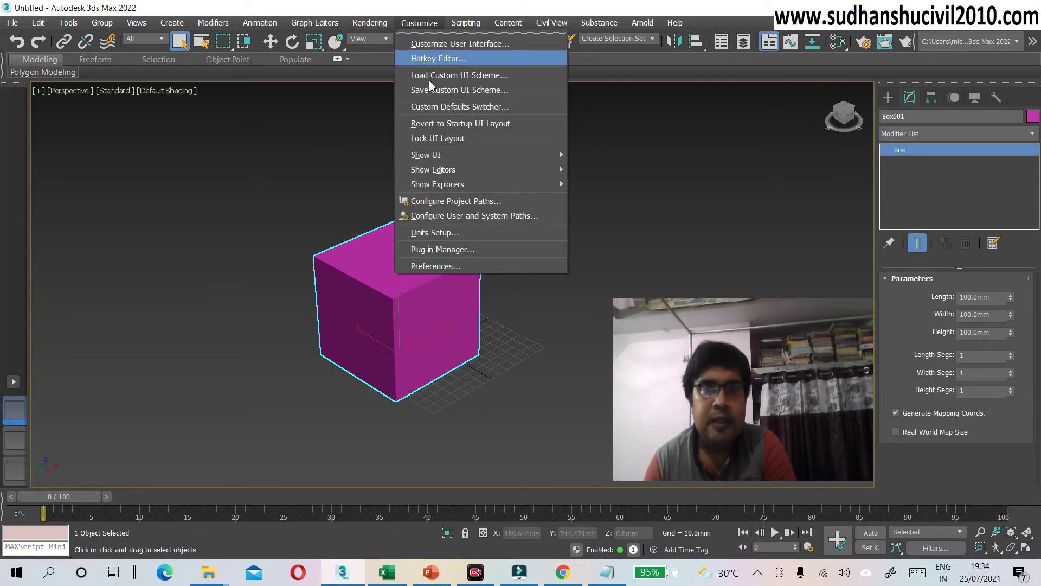
left_click(439, 232)
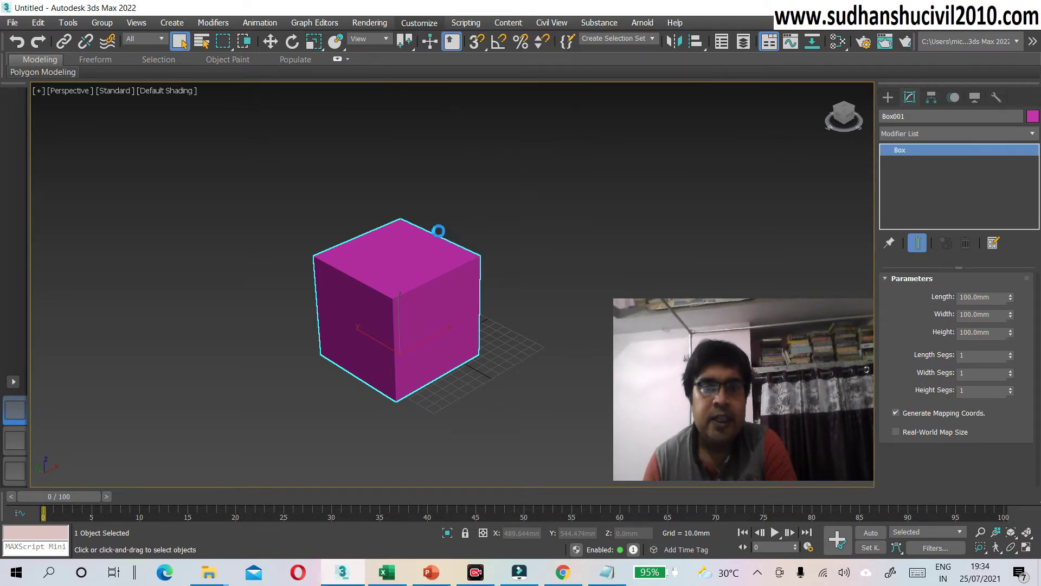
left_click_drag(458, 131, 229, 51)
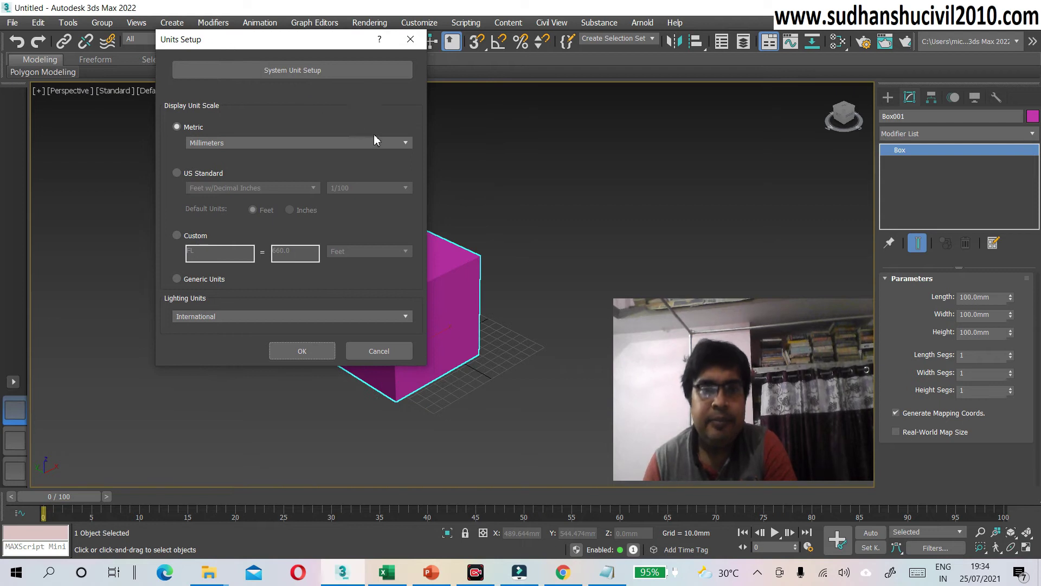
left_click(406, 144)
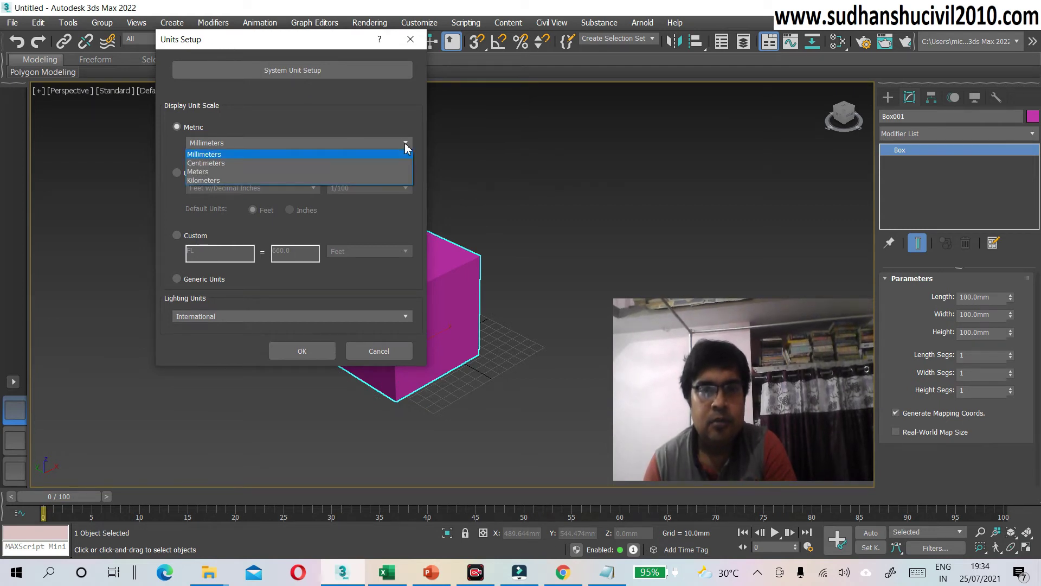
left_click(348, 166)
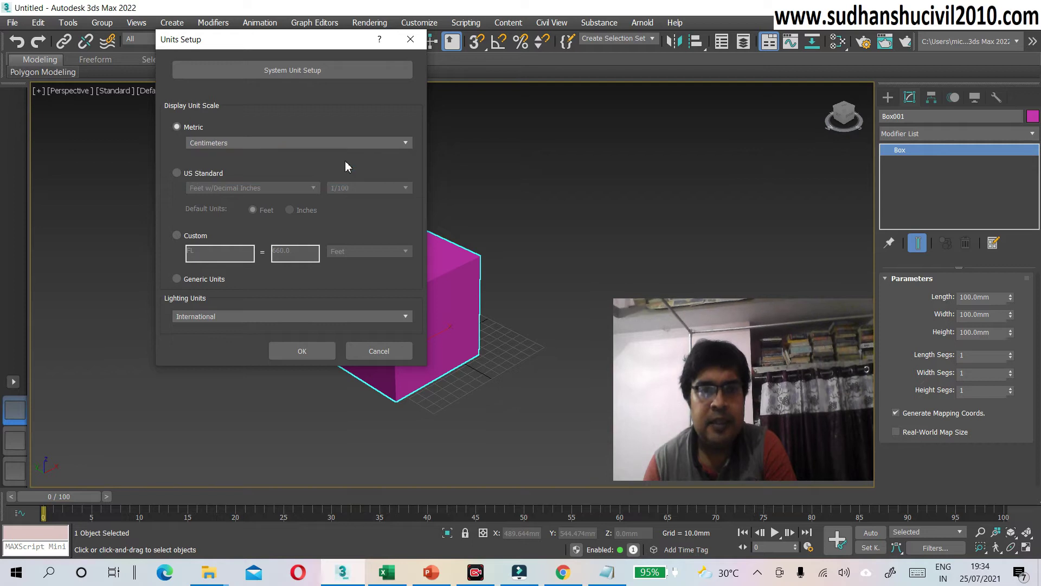
left_click(302, 351)
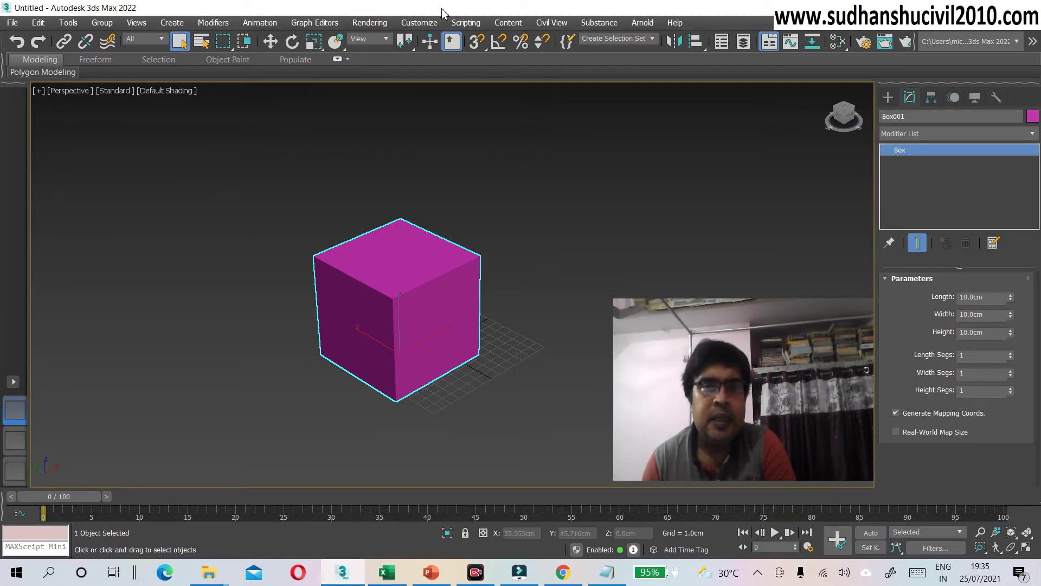
- Change the display units to Metric Meters
left_click(420, 23)
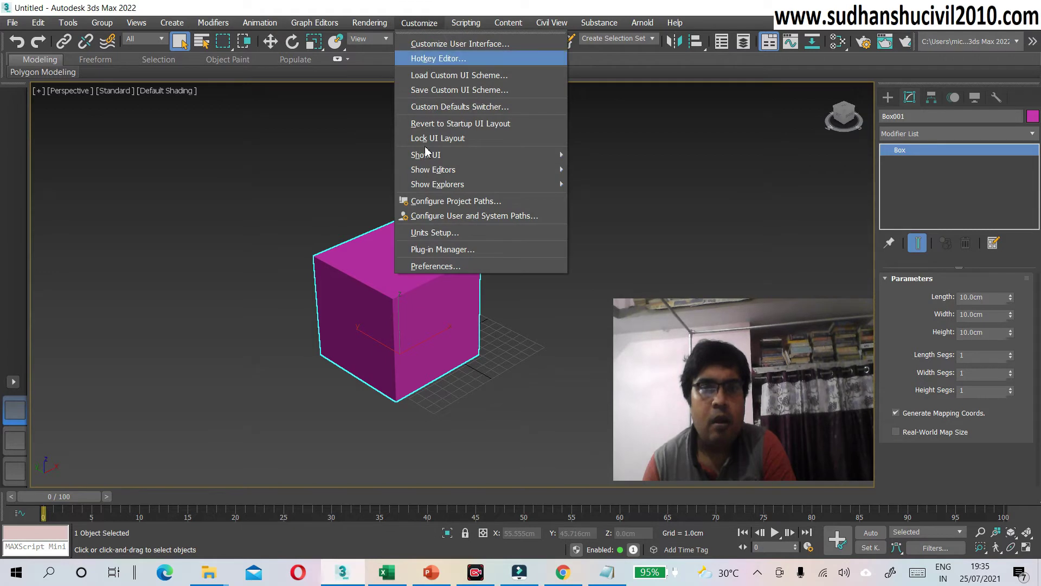
left_click(434, 234)
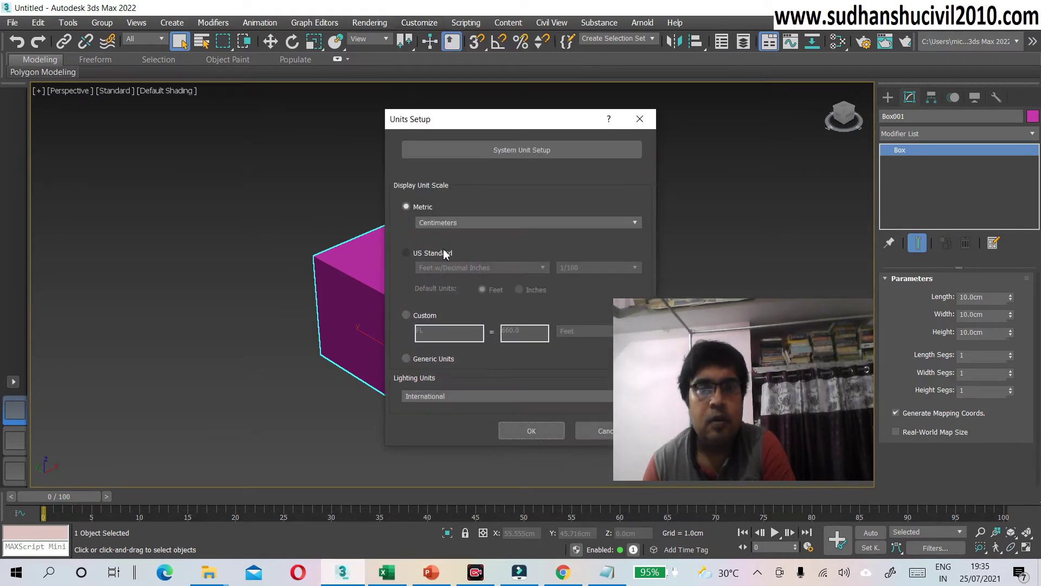
left_click(461, 227)
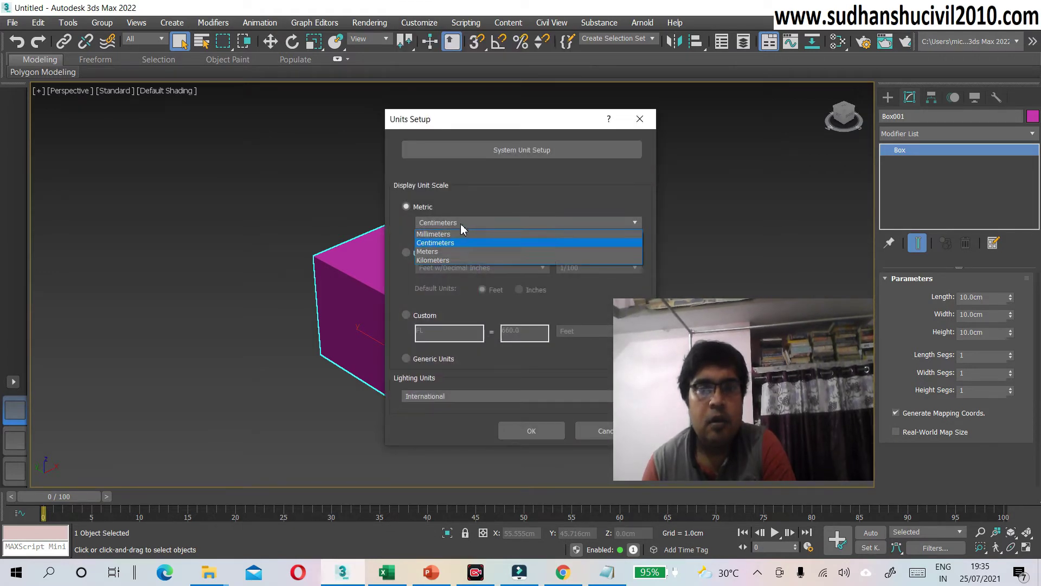
left_click(446, 257)
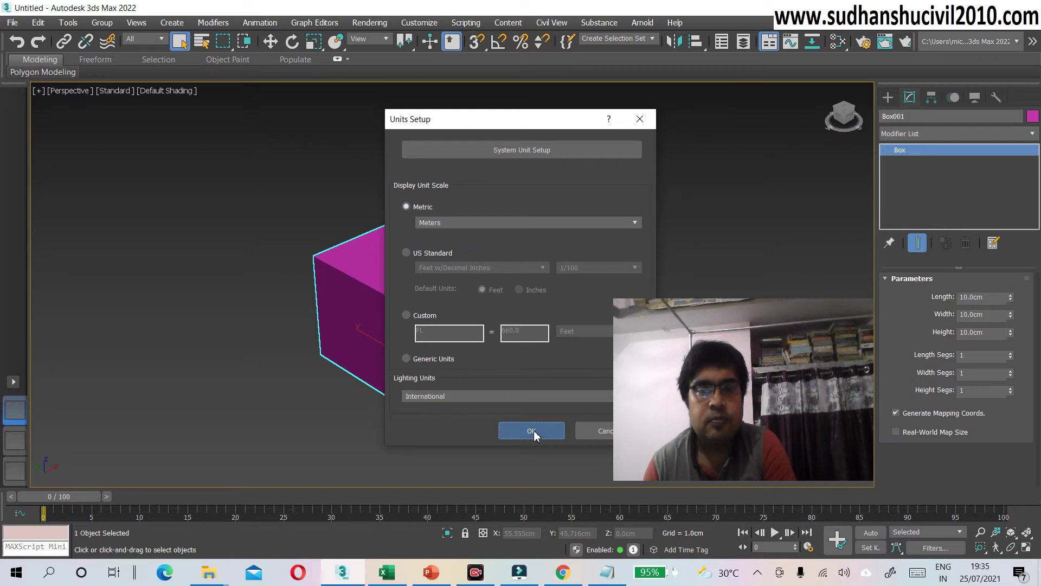
left_click(531, 430)
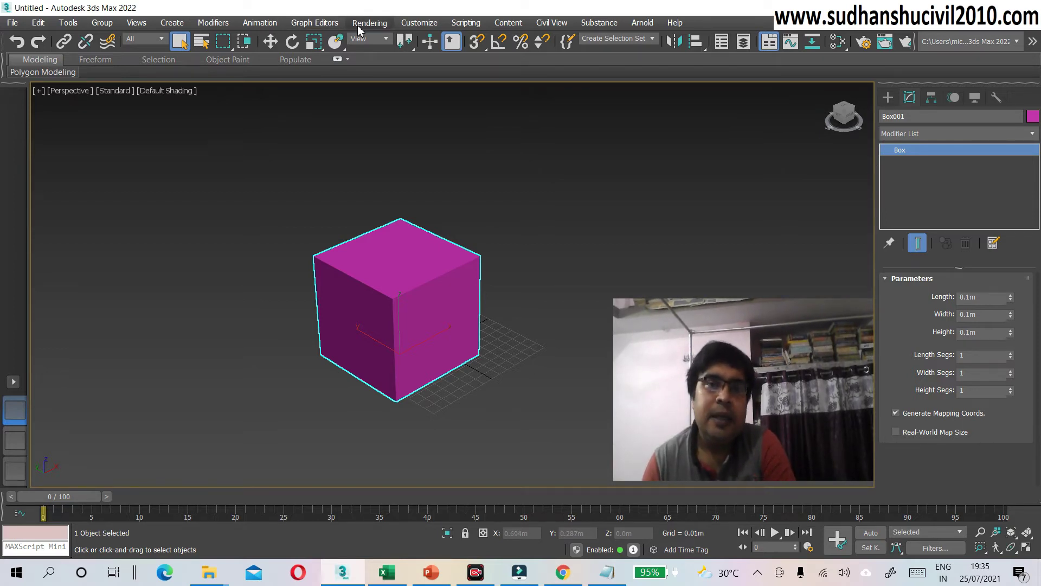
- Change the display units to Metric Kilometers so the cube reads 0.0km per side
left_click(415, 22)
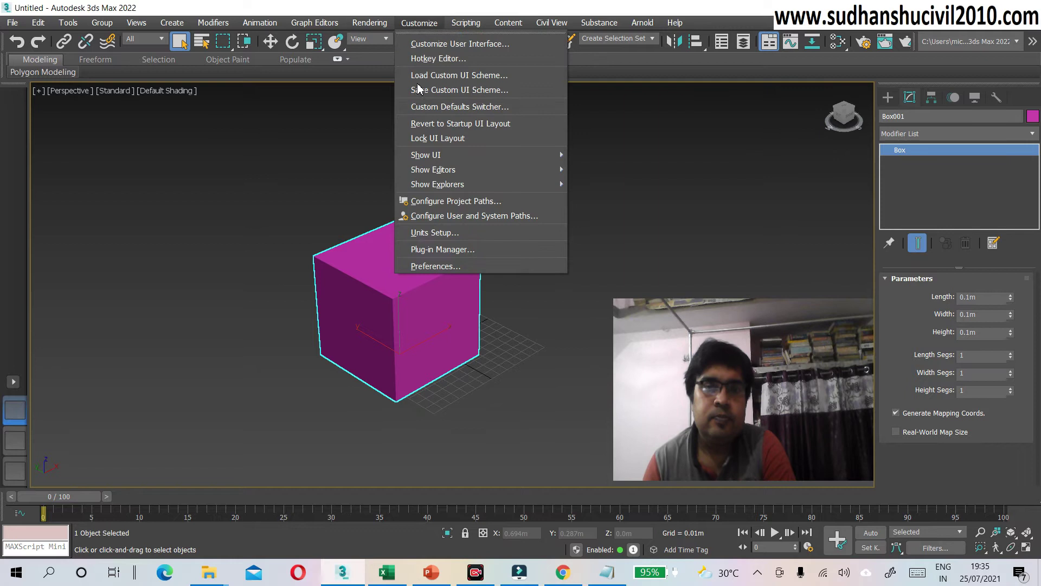
left_click(455, 233)
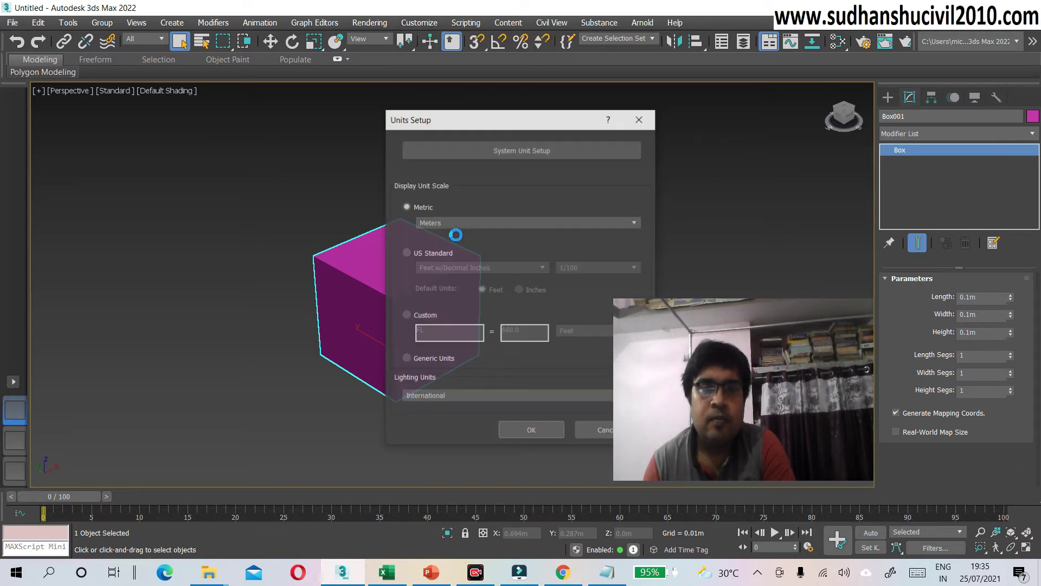
left_click_drag(437, 119, 118, 69)
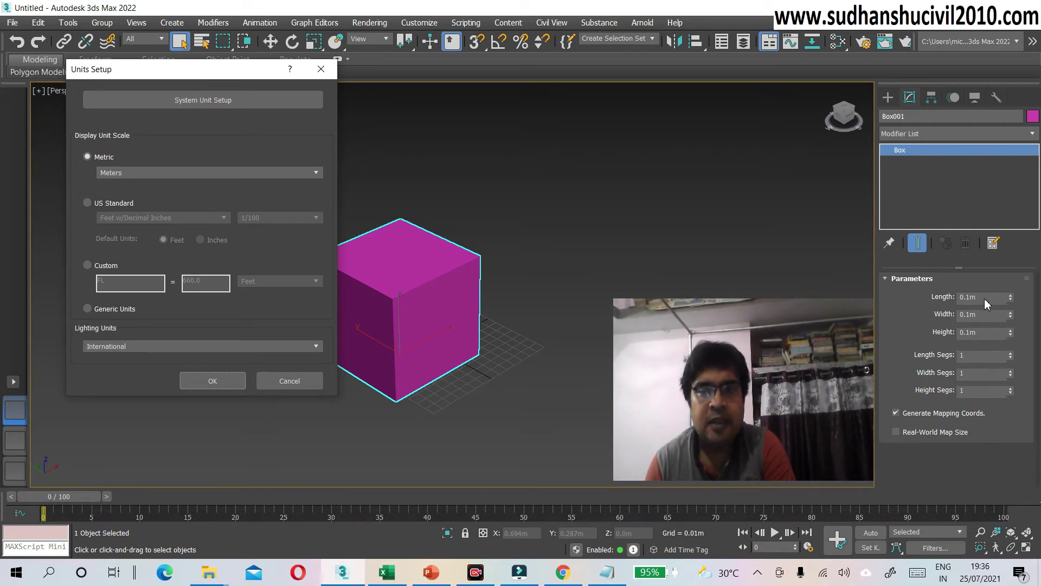
left_click(319, 175)
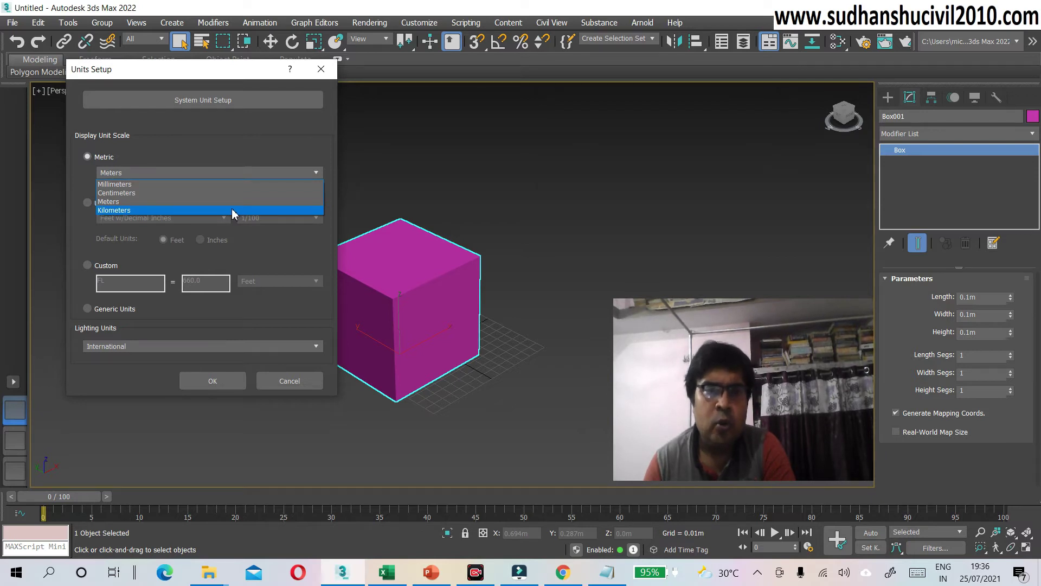
left_click(234, 210)
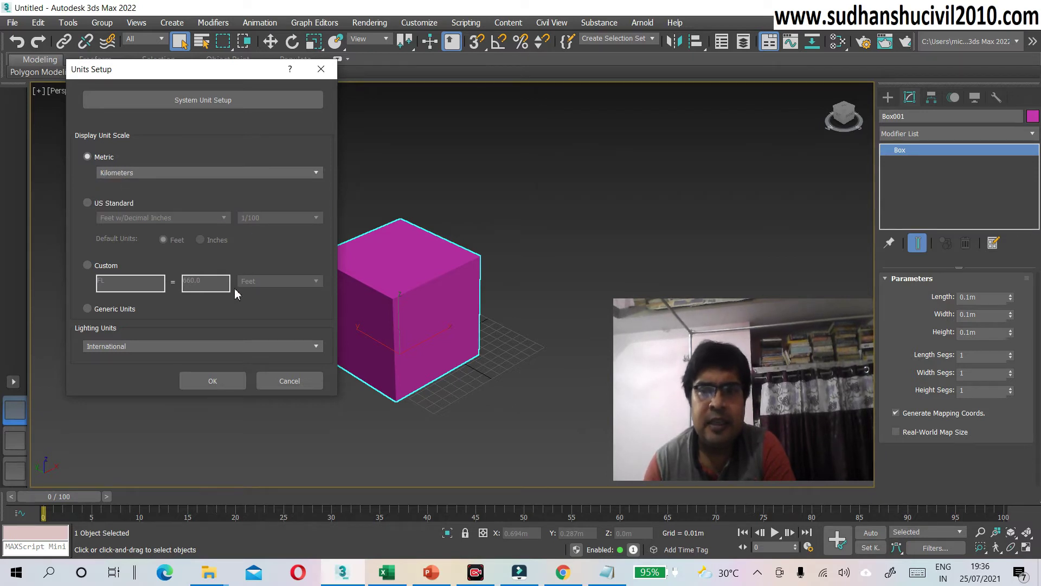
left_click(213, 380)
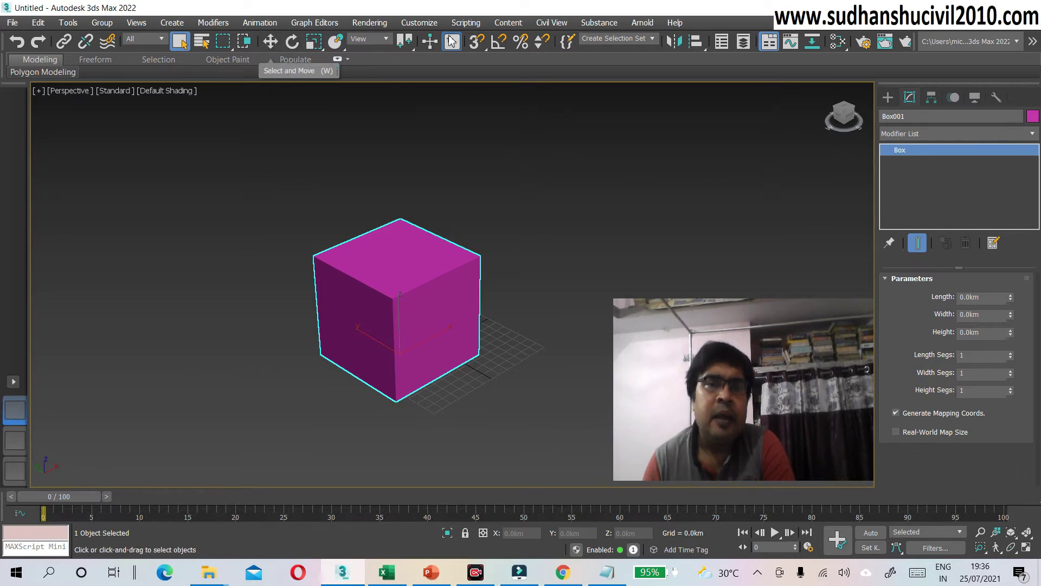
- Set display units to US Standard Fractional Inches at 1/100 precision
left_click(419, 22)
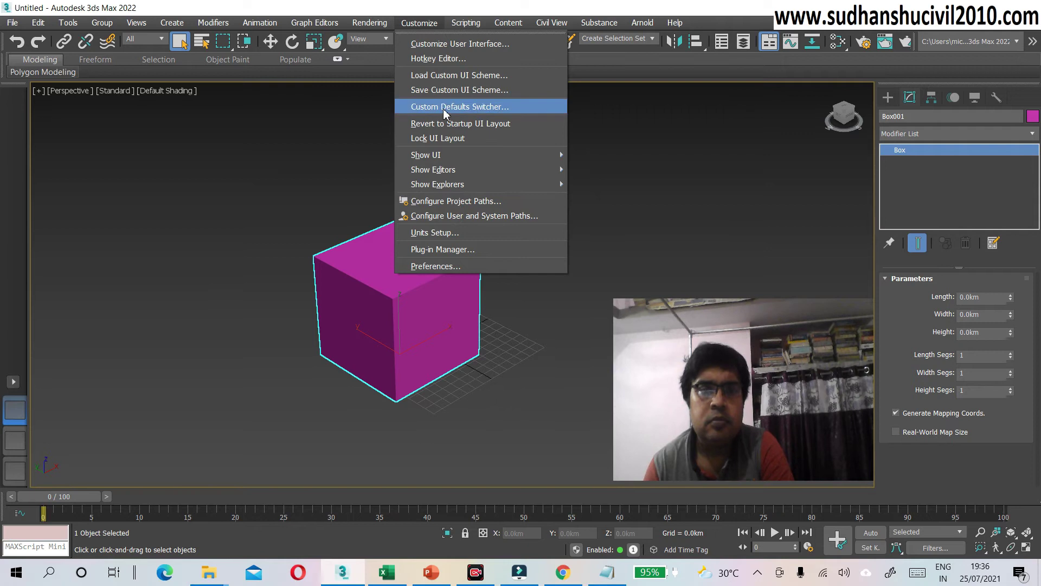
left_click(441, 234)
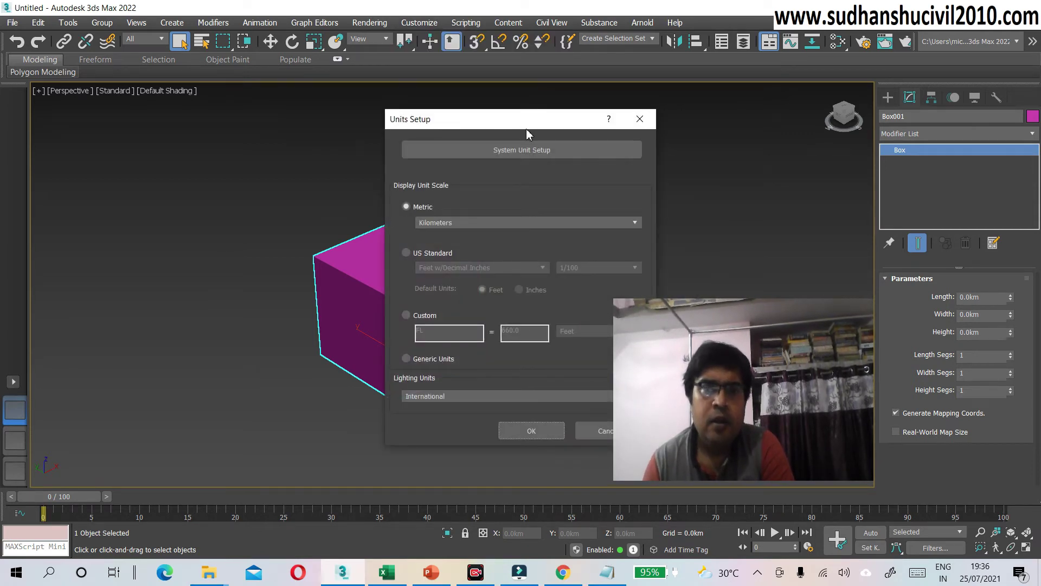
left_click_drag(527, 125, 308, 49)
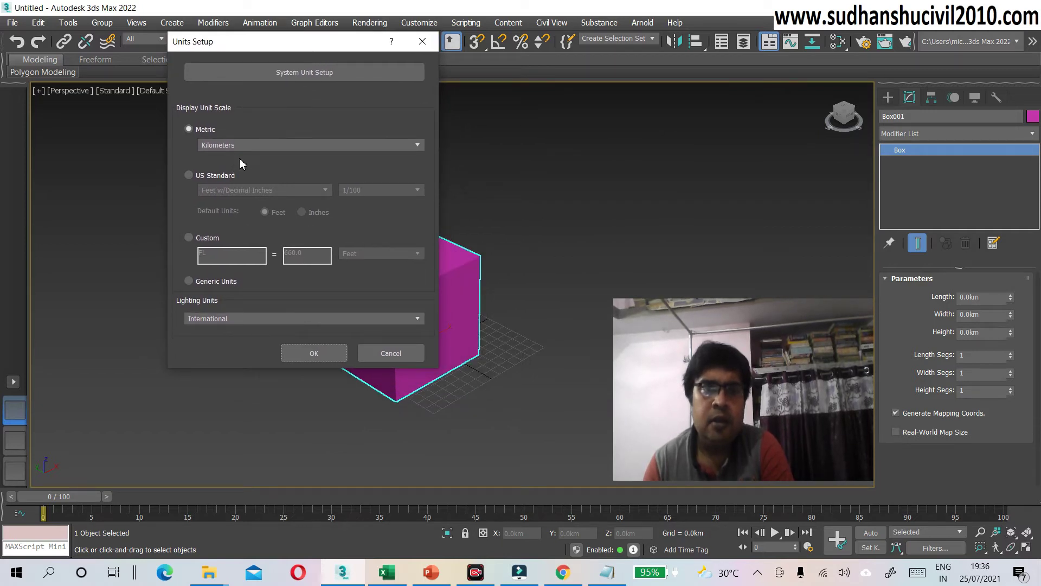
left_click(188, 176)
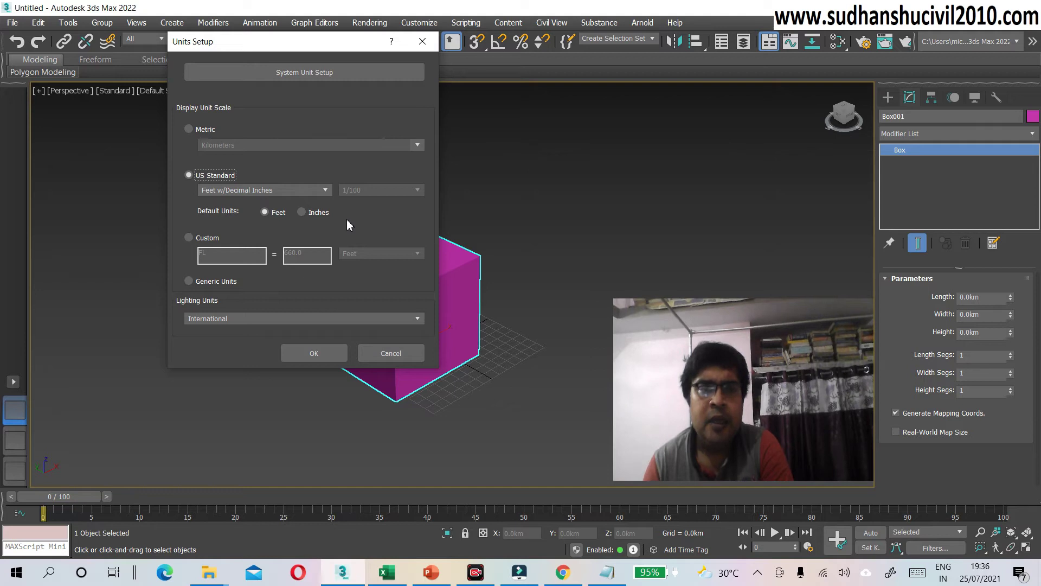
left_click(326, 190)
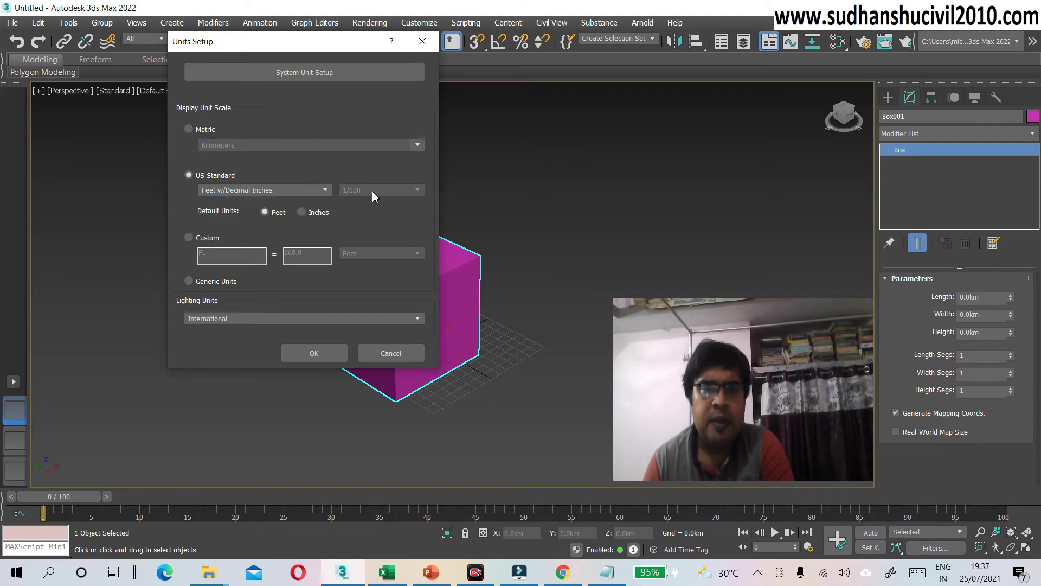
left_click(325, 191)
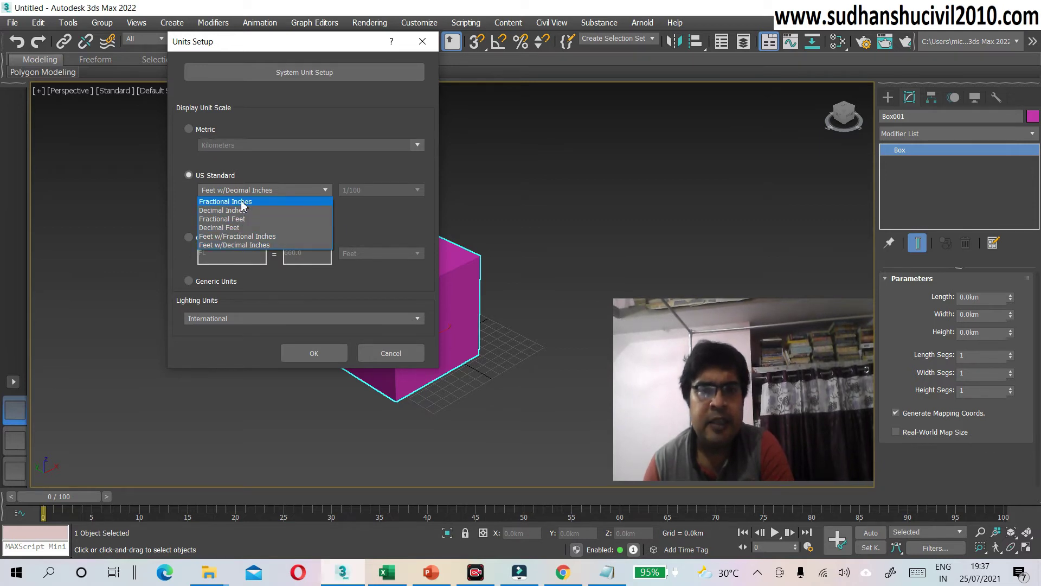
left_click(242, 202)
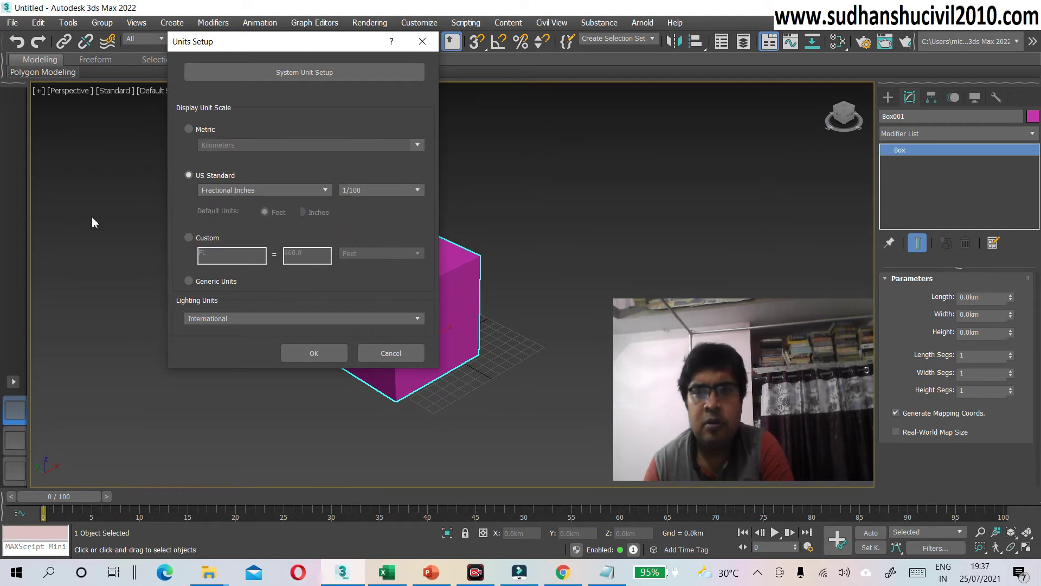
left_click(322, 360)
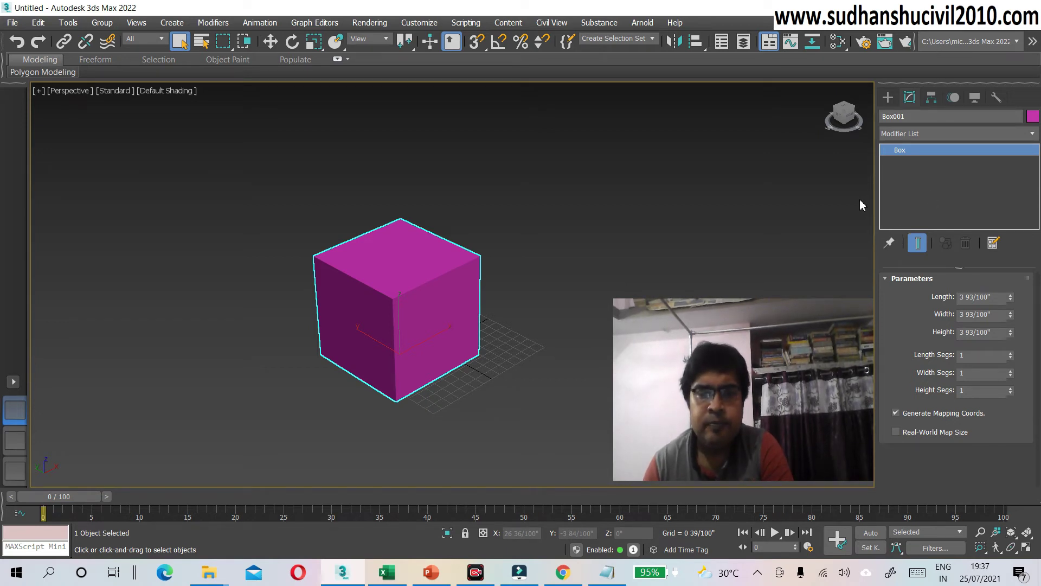
mouse_move(562, 571)
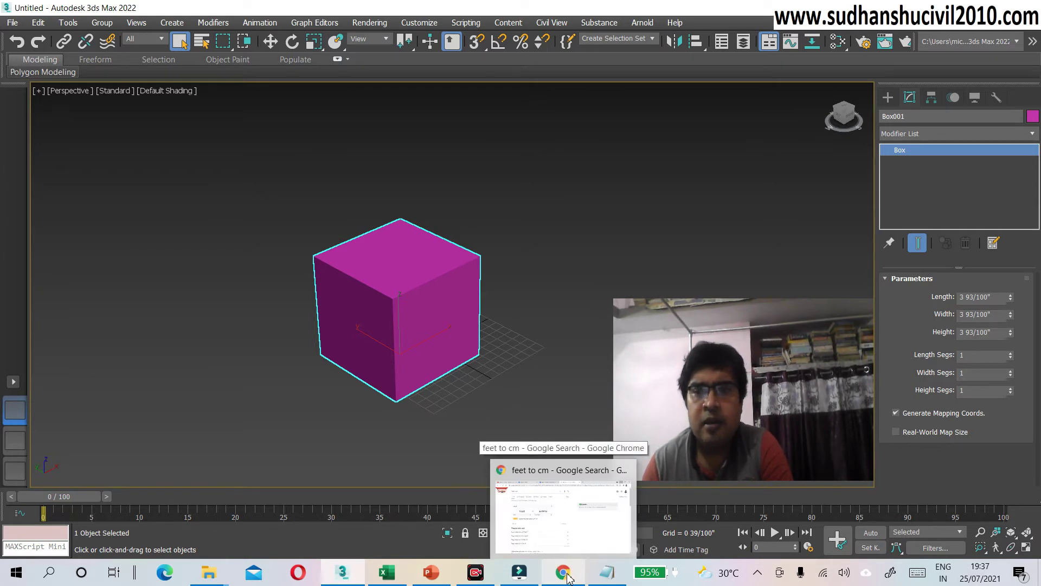
- Search Google for 'inch to mm' to show the converter with 1 inch = 25.4 millimetres
left_click(564, 573)
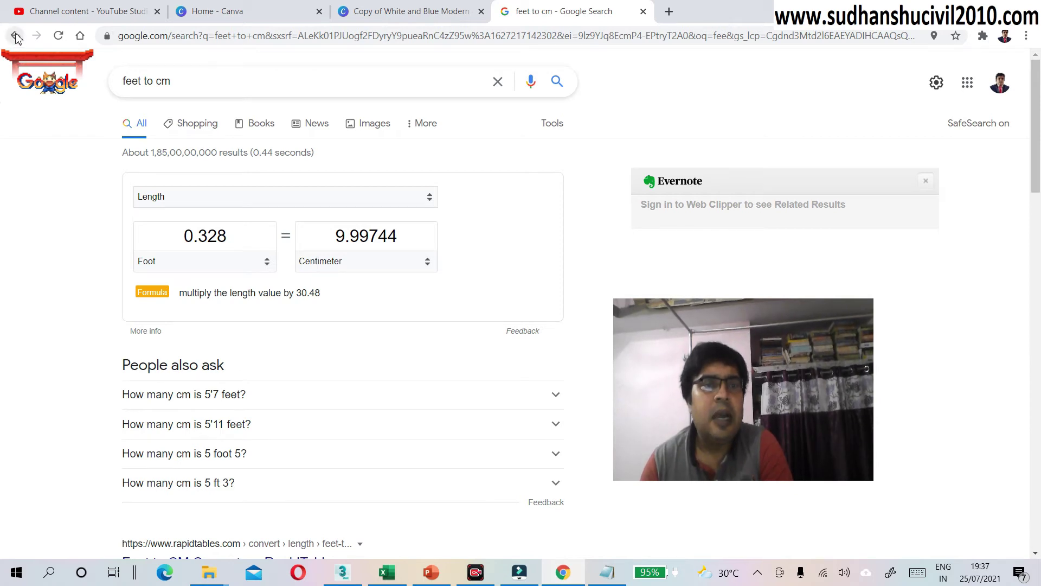
left_click(192, 89)
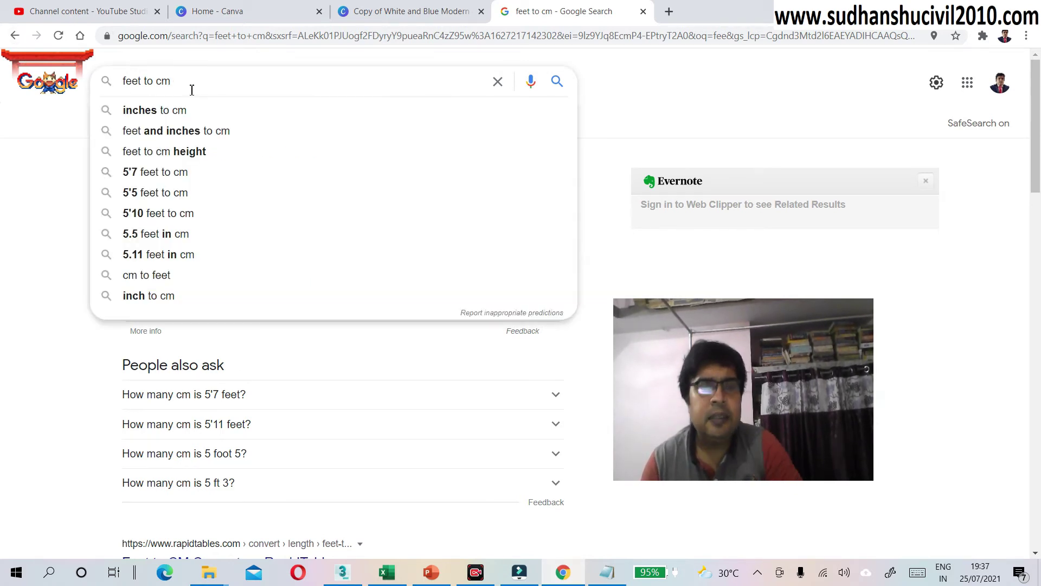
key("BackSpace")
key("BackSpace")
key("BackSpace")
key("BackSpace")
key("BackSpace")
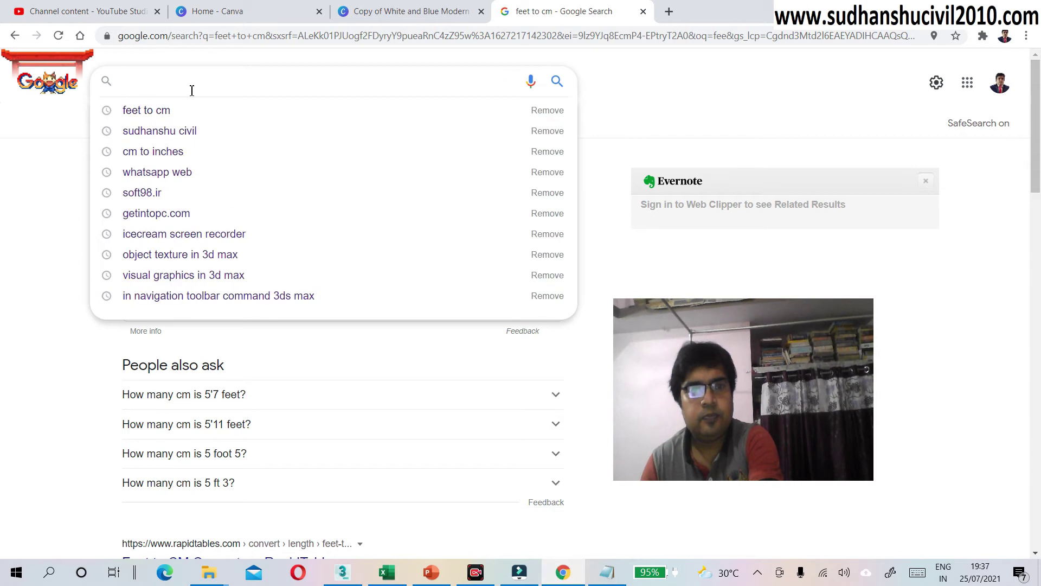
type("inch")
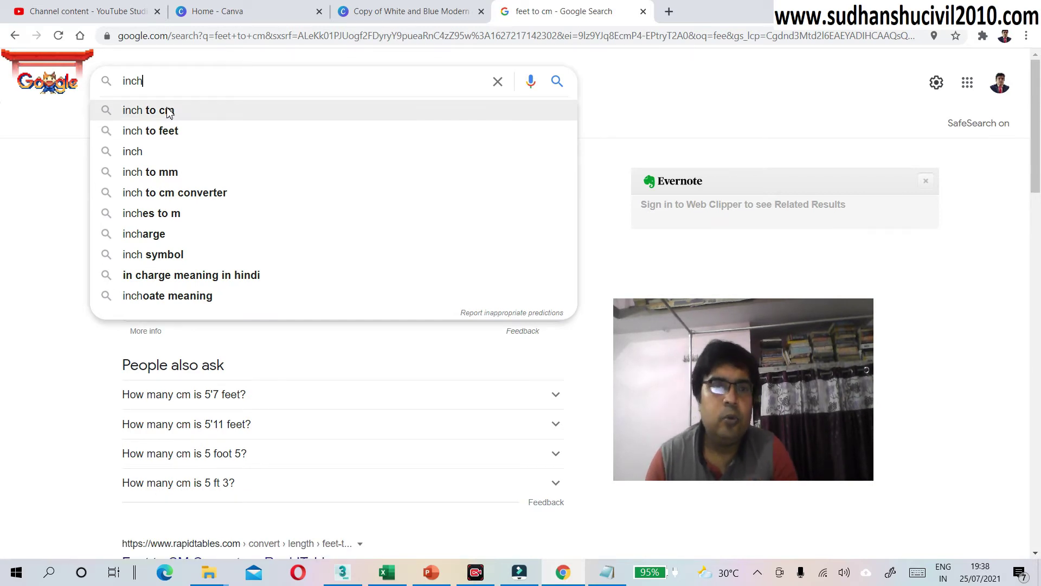
left_click(167, 174)
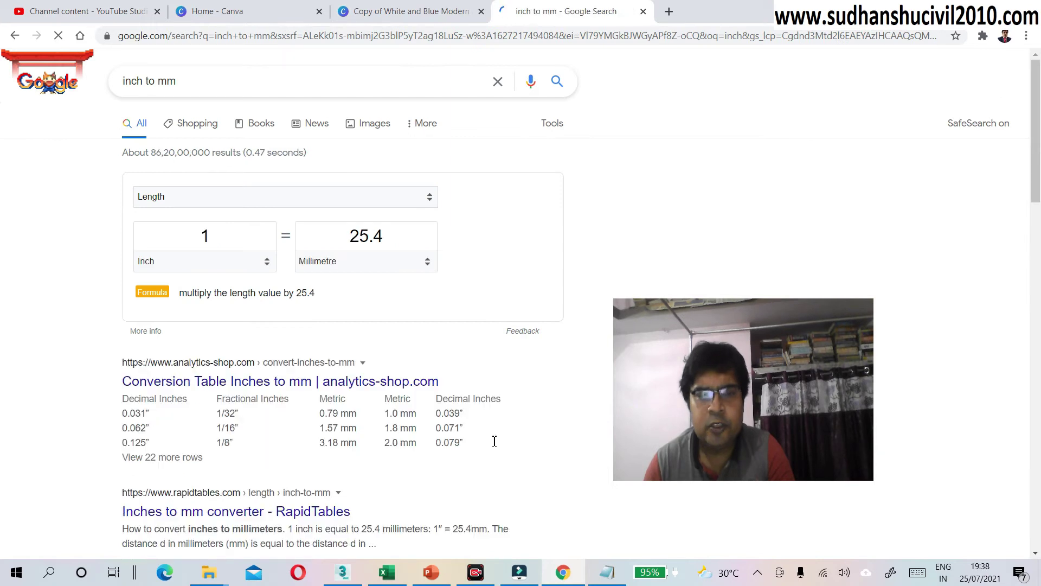
left_click(553, 92)
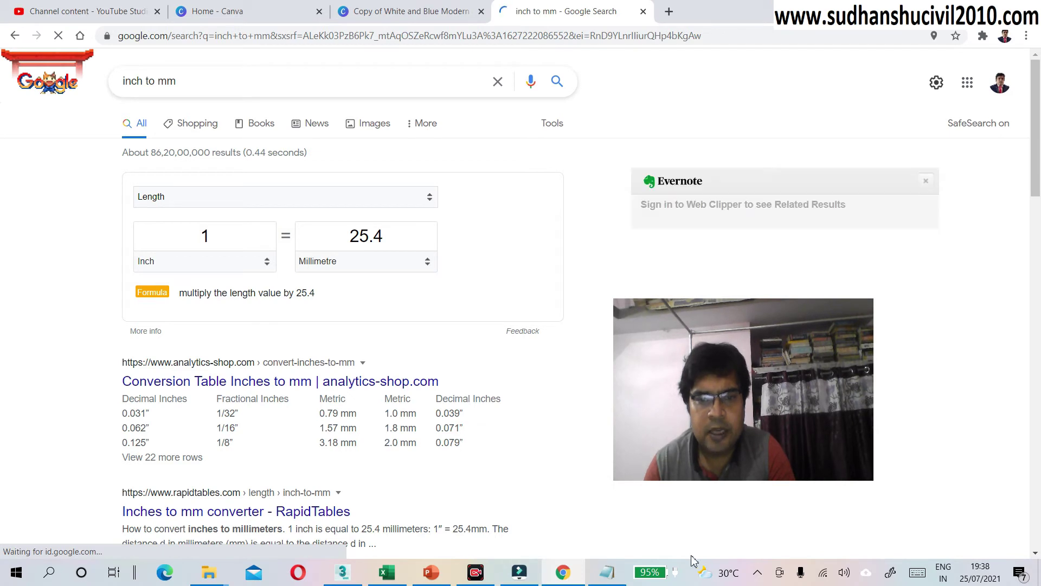
left_click(342, 575)
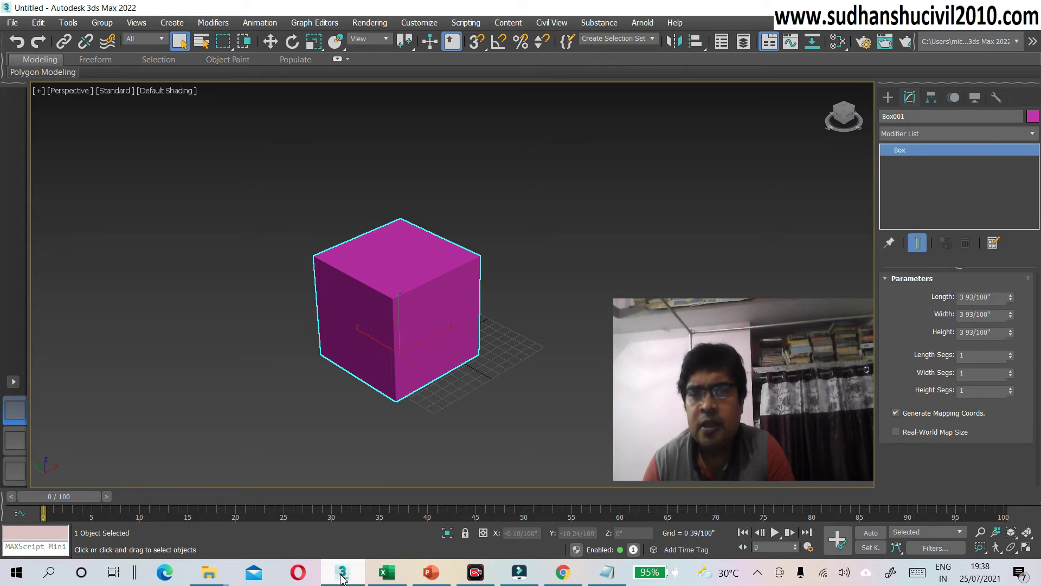
- Enter 3.93 in the Google converter's Inch field, replacing the 1
left_click(342, 574)
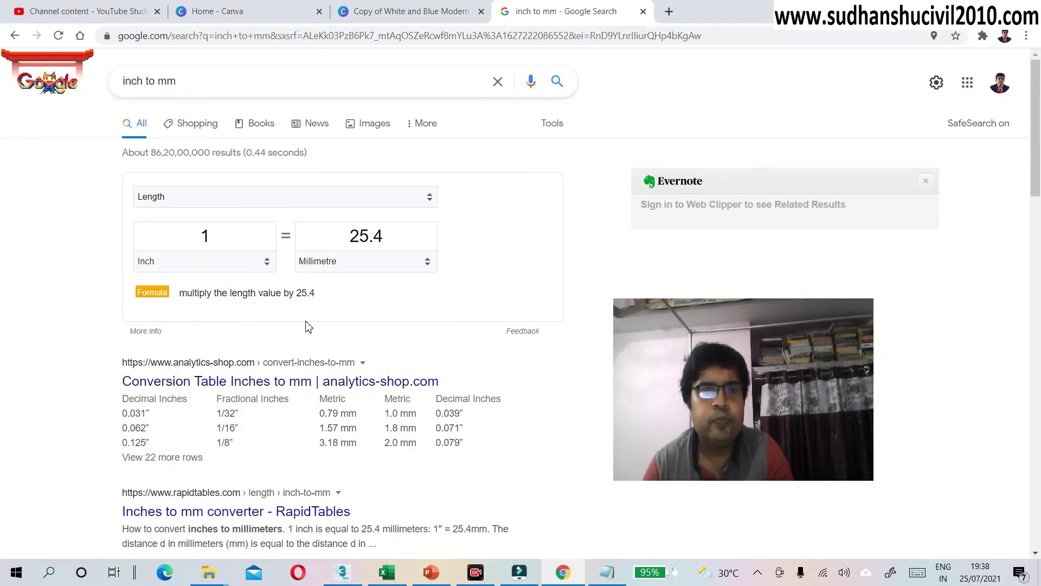
left_click(226, 232)
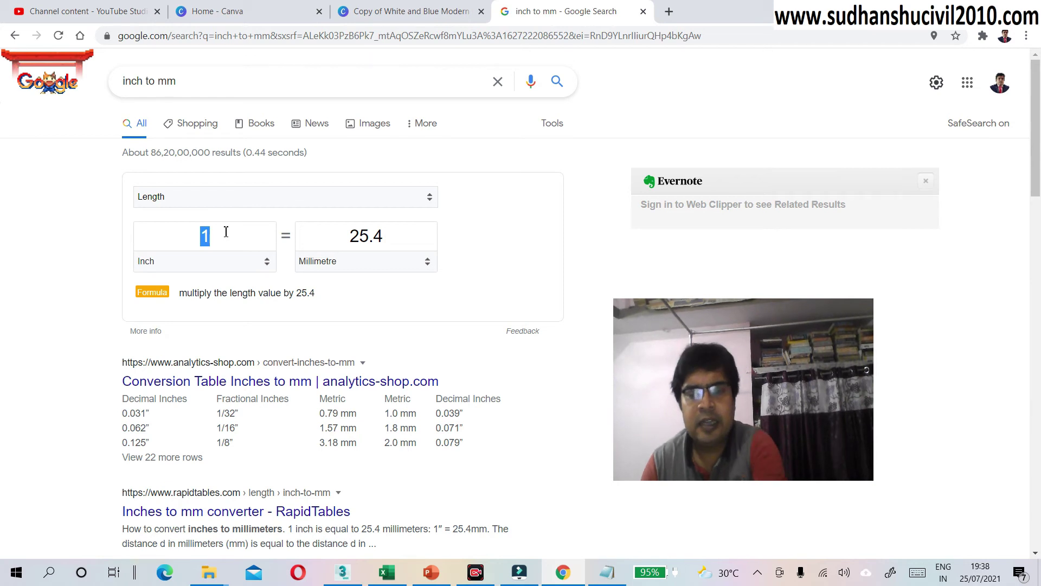
key("BackSpace")
type("3.")
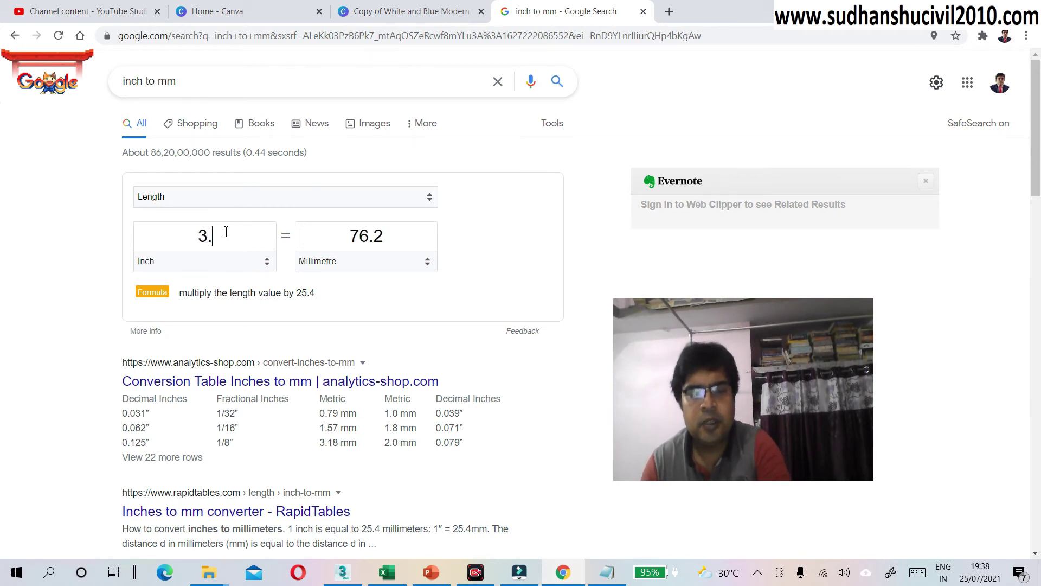
type("93")
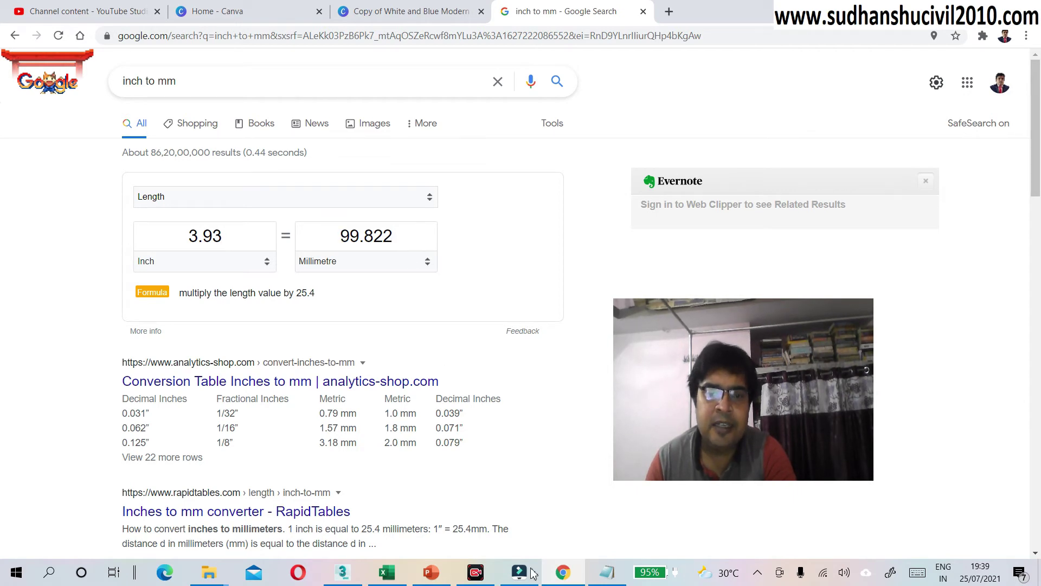
- Set 3ds Max display units to US Standard Decimal Inches, so Box001 reads 3.937" per side
left_click(342, 574)
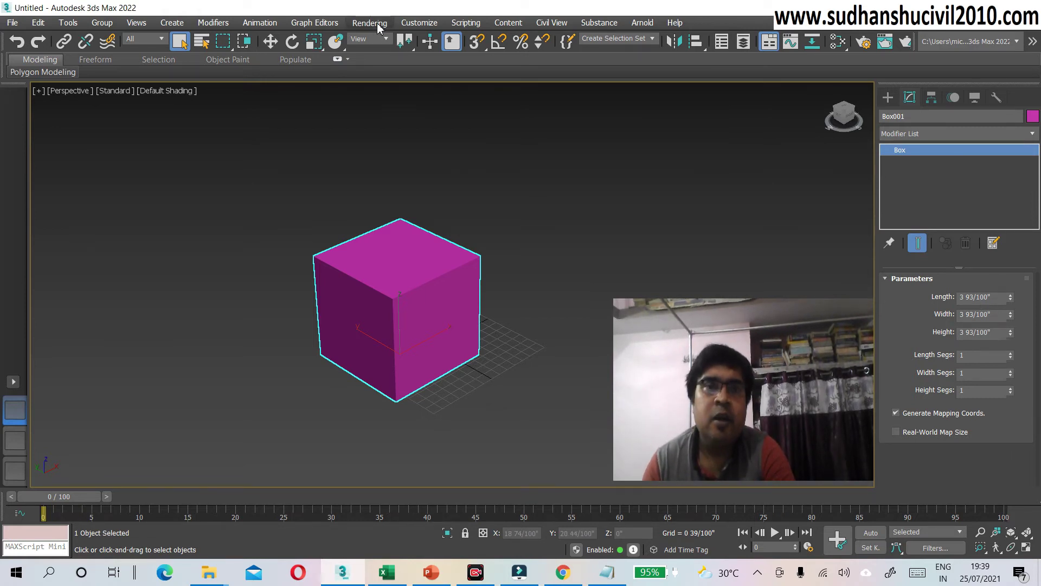
left_click(425, 25)
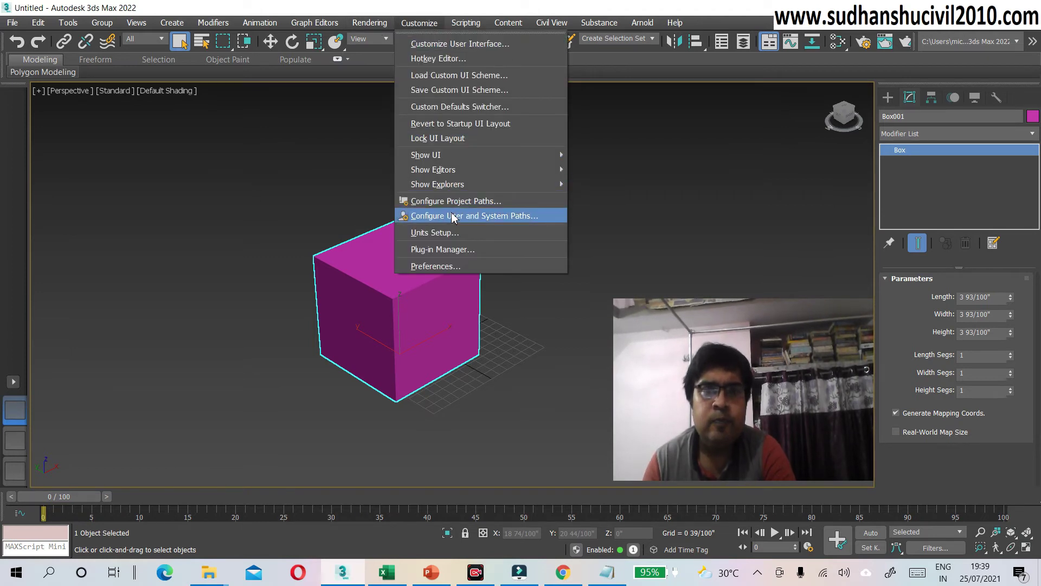
left_click(453, 237)
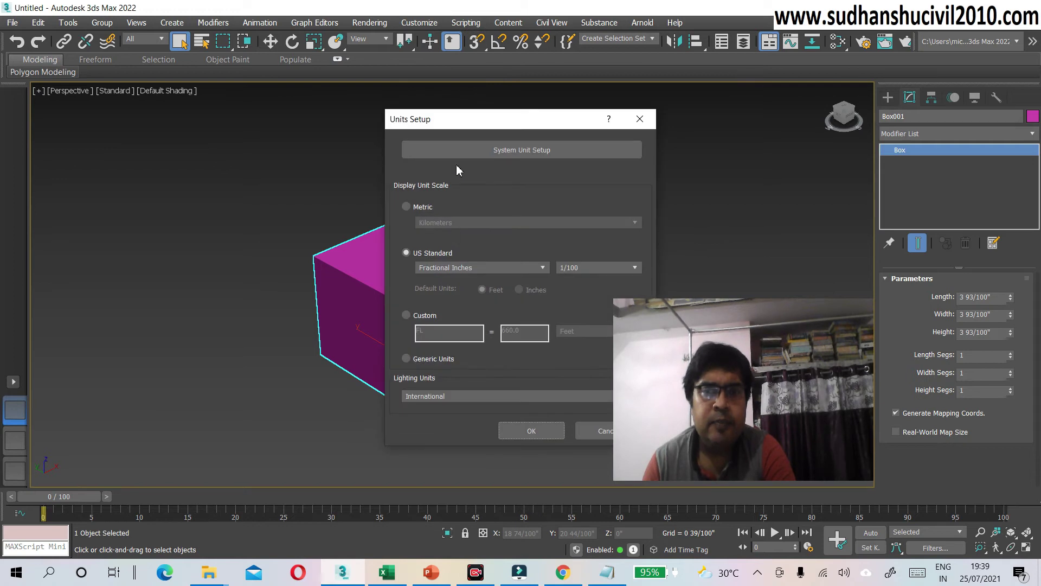
left_click_drag(457, 126, 380, 103)
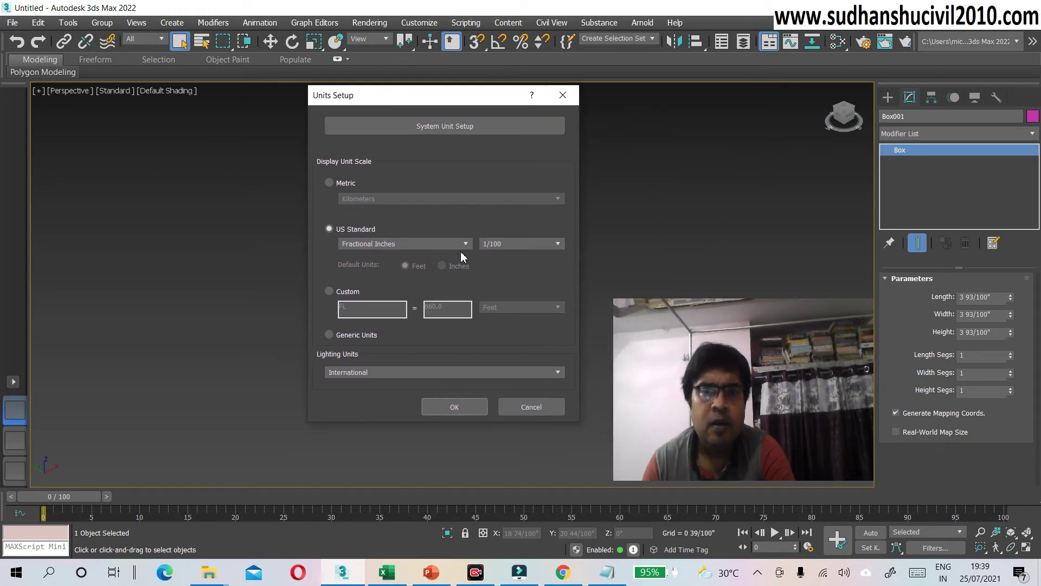
left_click(465, 244)
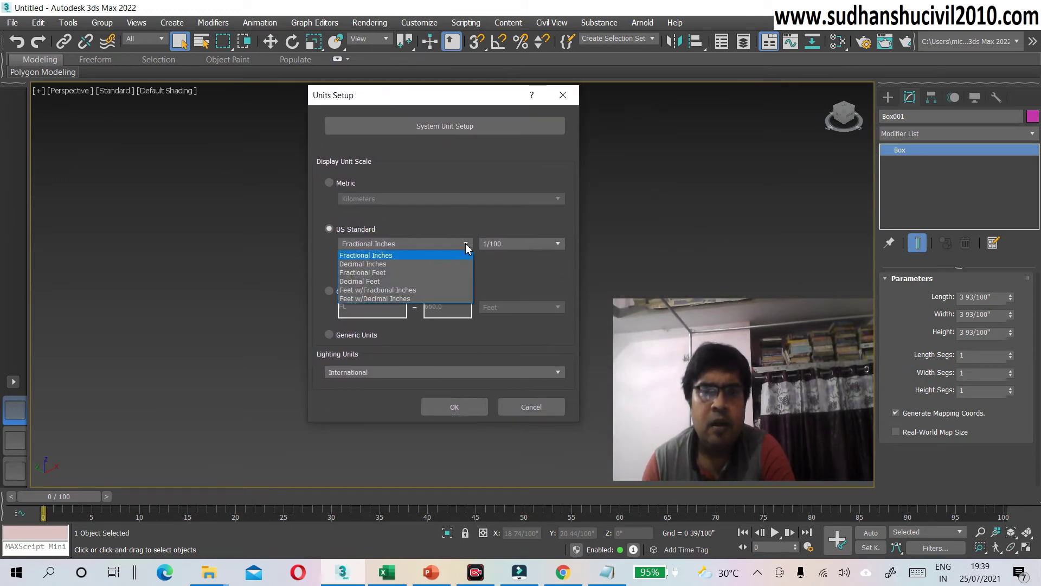
left_click(404, 265)
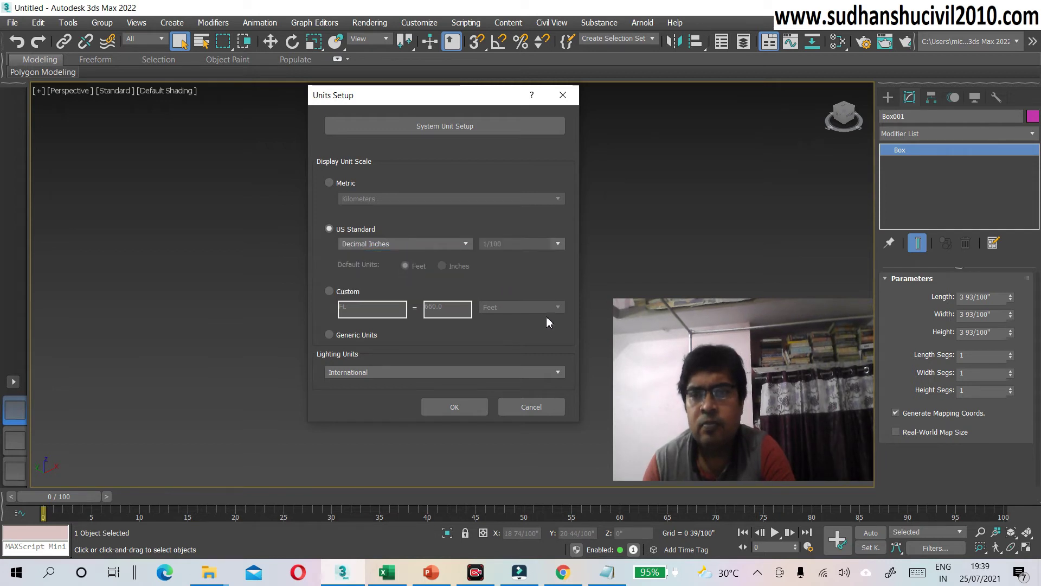
left_click(478, 405)
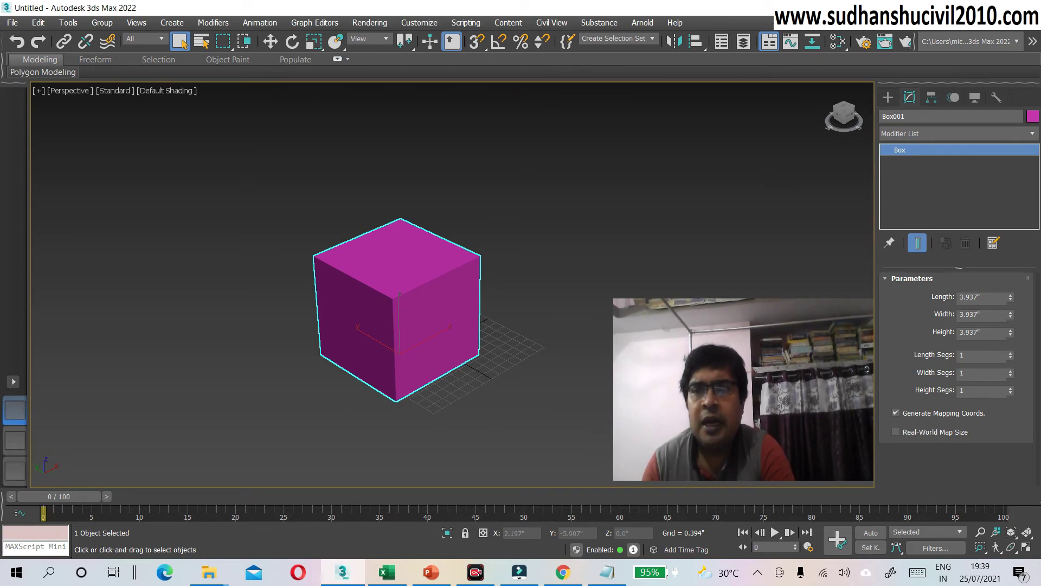
- Change the converter's inch value to 3.937 (99.9998 mm), then minimize Chrome
key("alt+Tab")
double_click(244, 235)
left_click(243, 236)
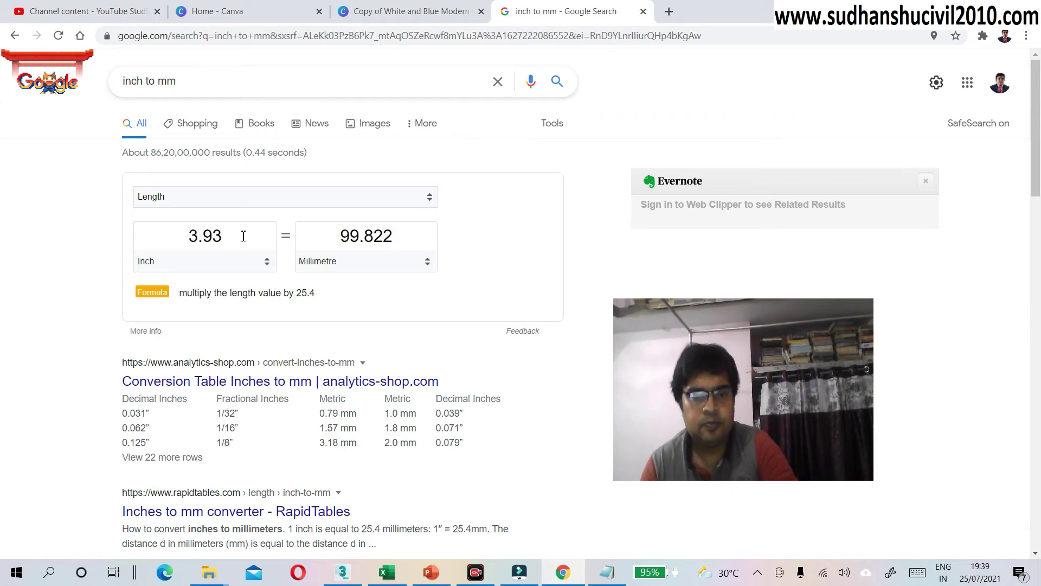
type("7")
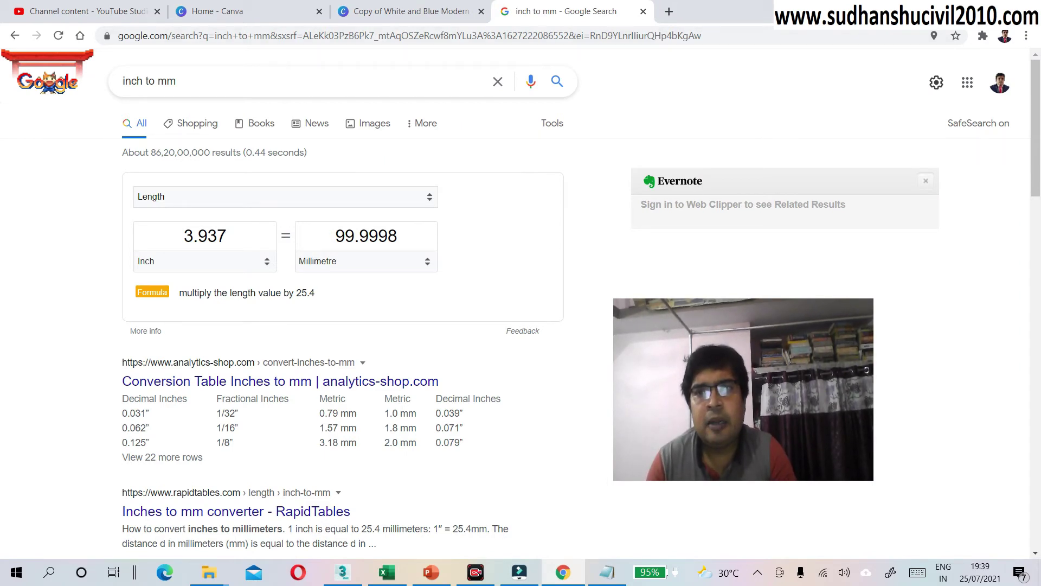
key("super+d")
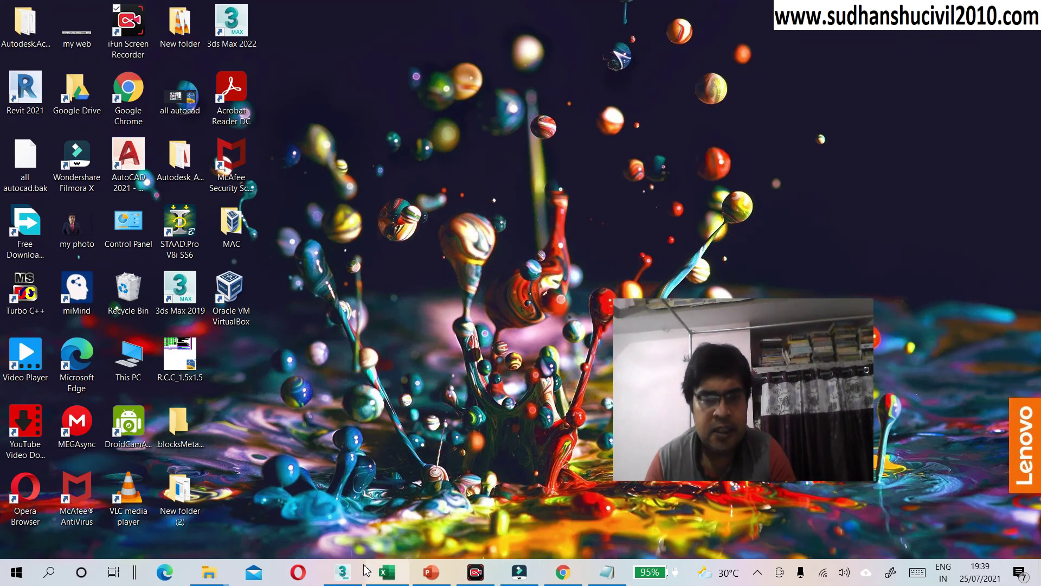
- Switch 3ds Max display units to US Standard Fractional Feet, so Box001 reads 0 32/100'
left_click(342, 572)
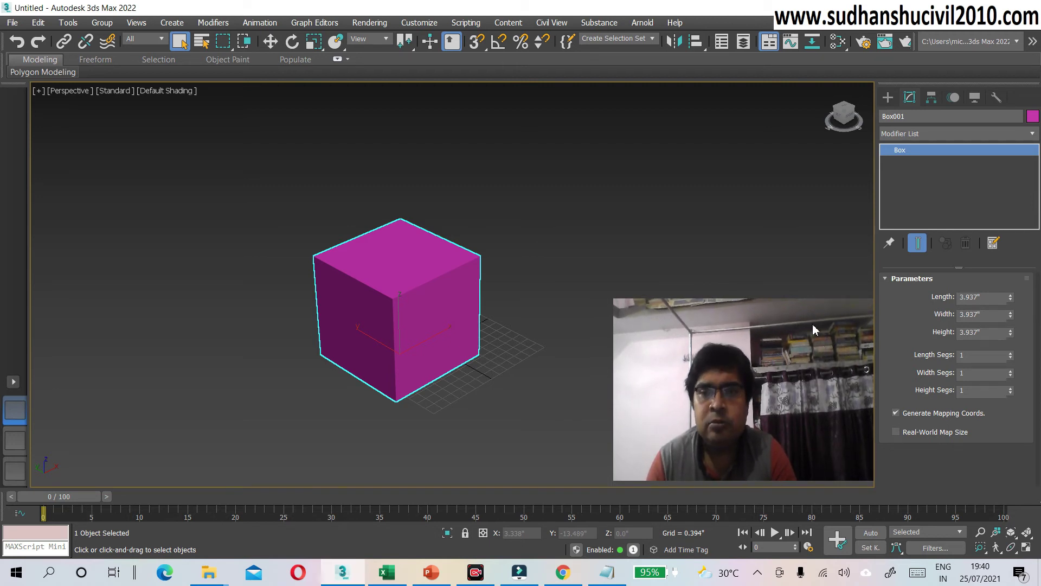
left_click_drag(812, 329, 812, 235)
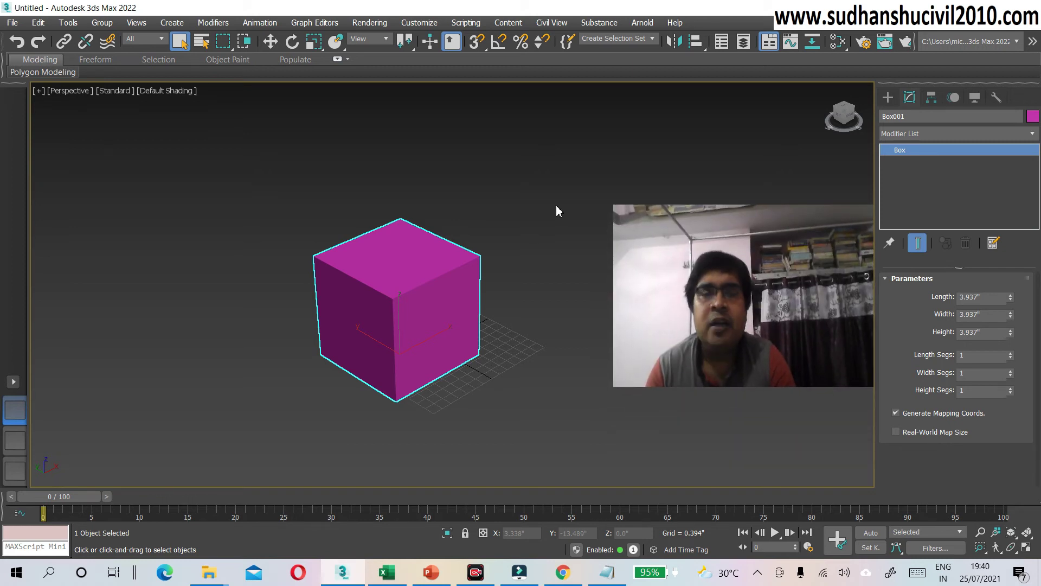
left_click(414, 24)
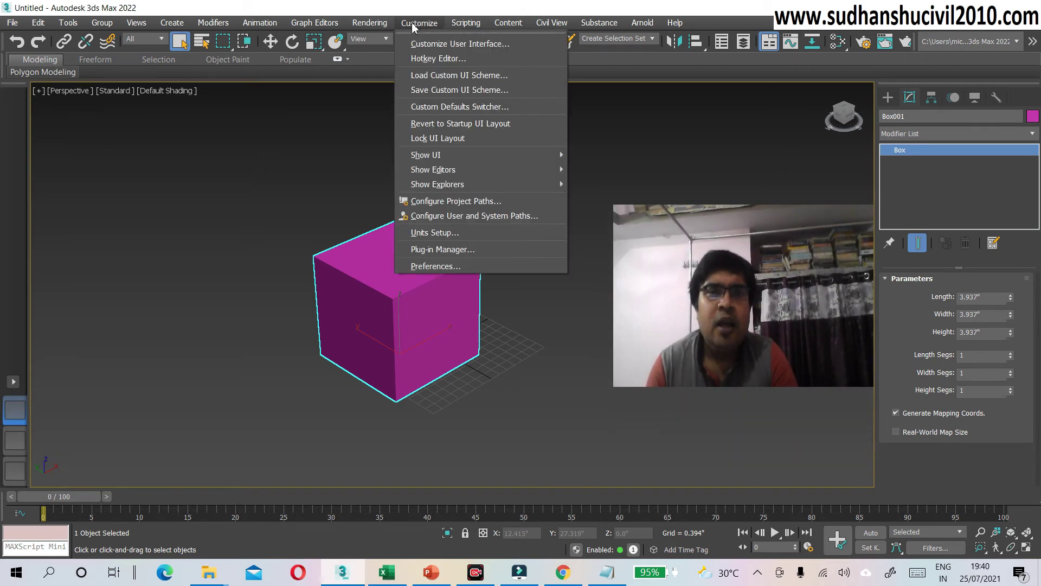
left_click(435, 233)
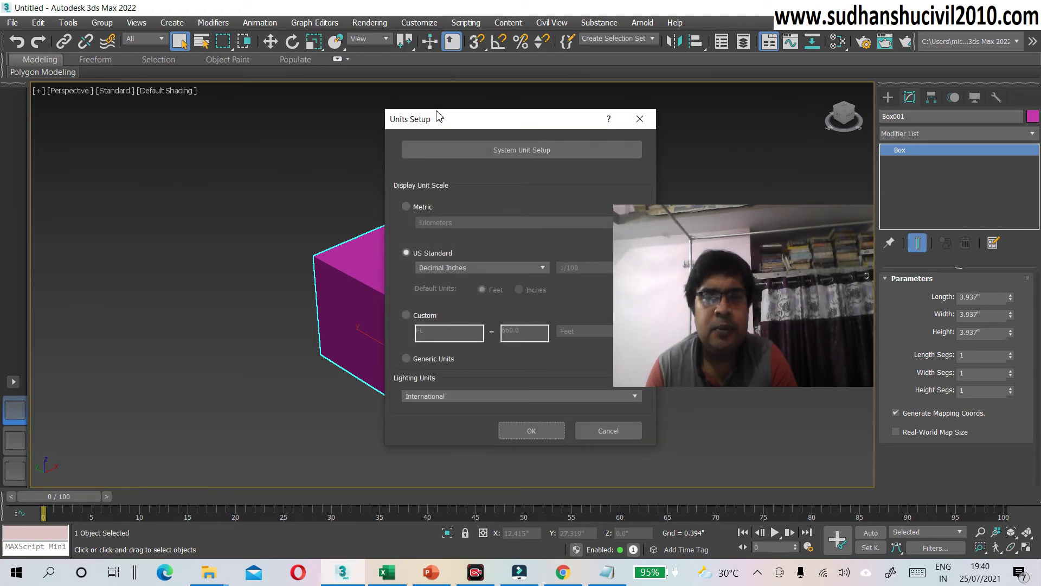
left_click_drag(438, 115, 308, 102)
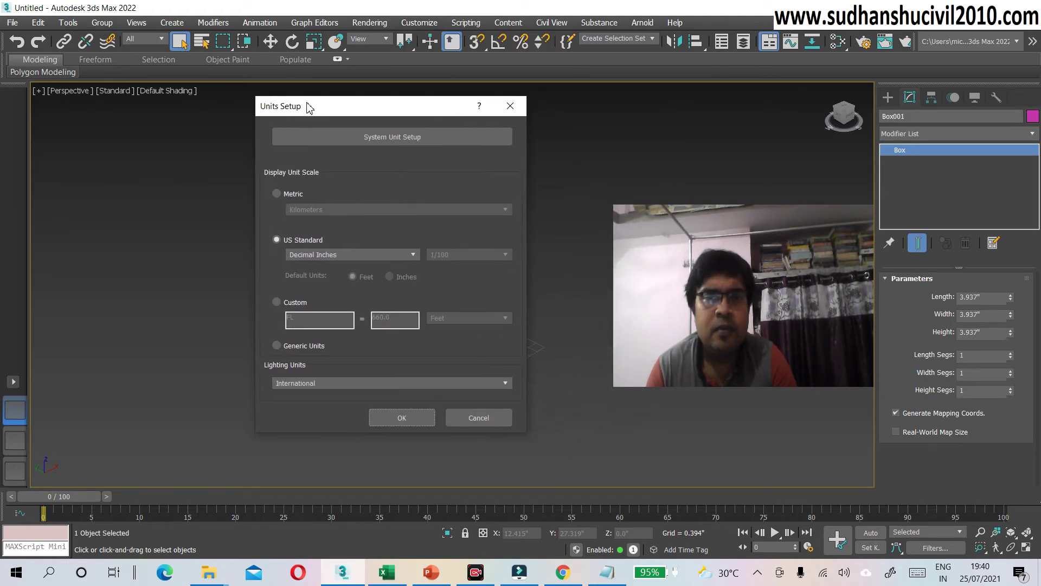
left_click(414, 254)
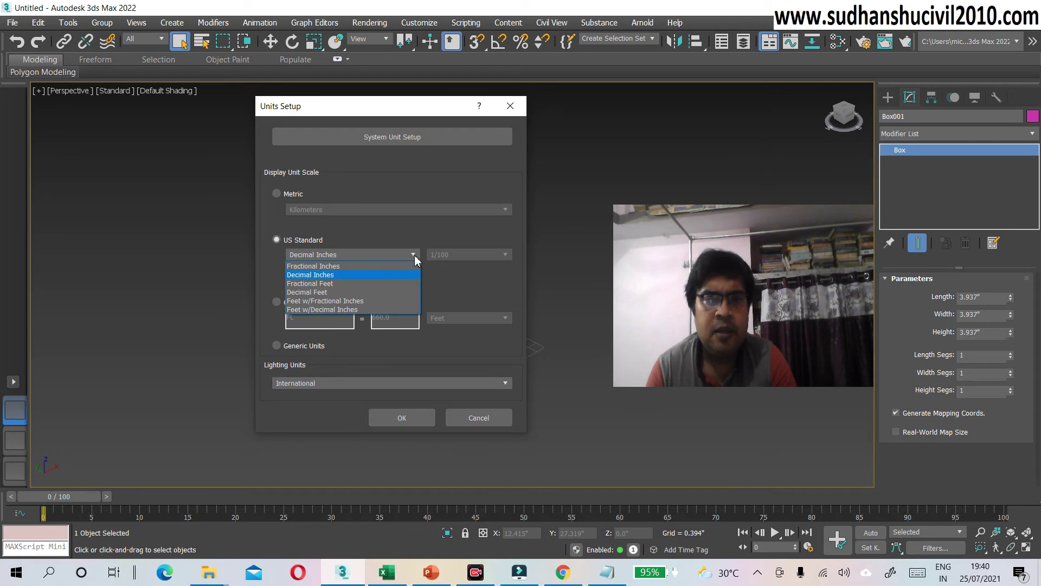
left_click(350, 283)
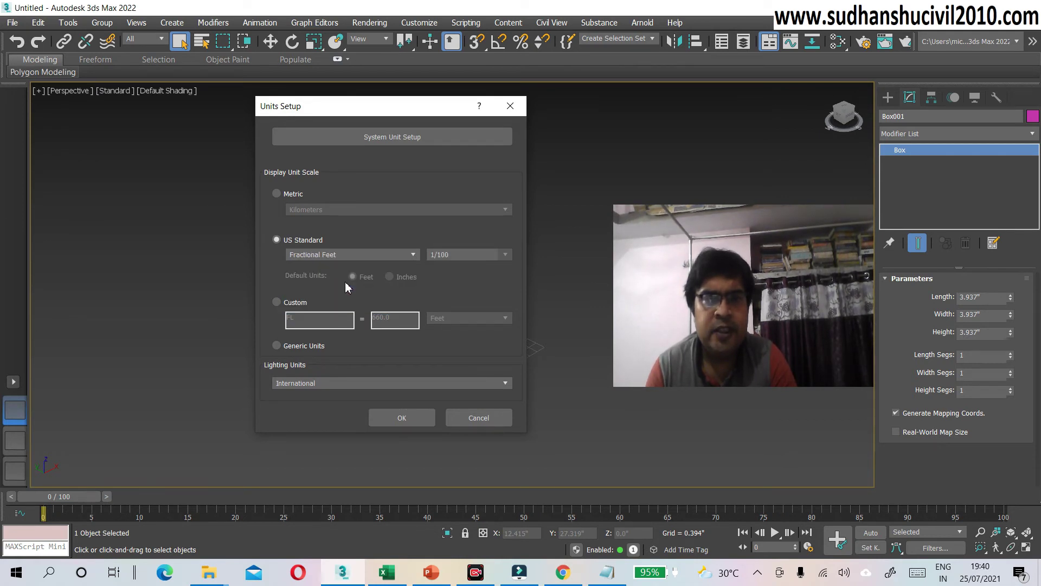
left_click(387, 420)
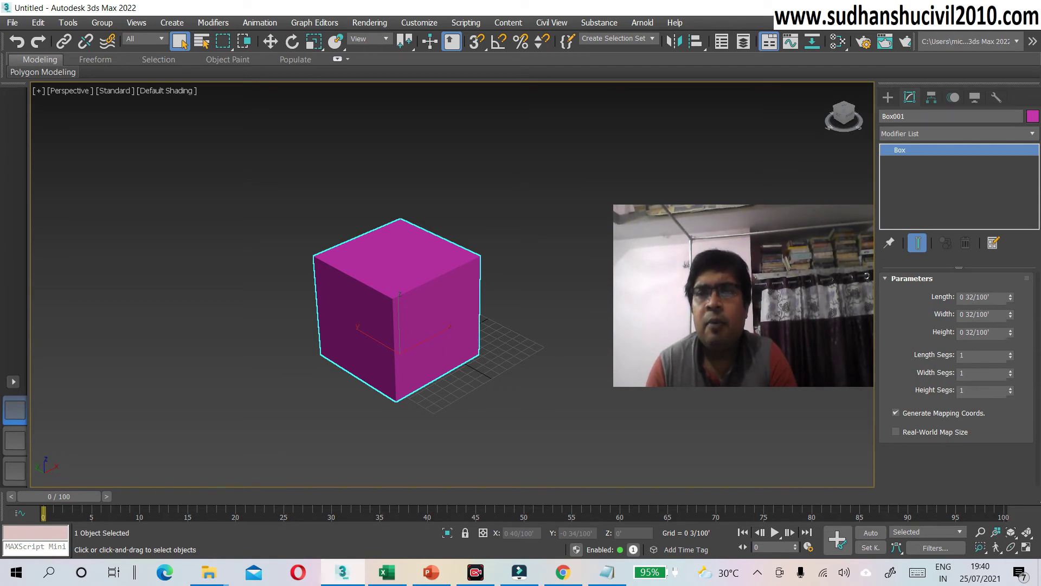
- Search Google for 'feet to mm' and convert 0.32 foot, giving 97.536 millimetres
key("super+d")
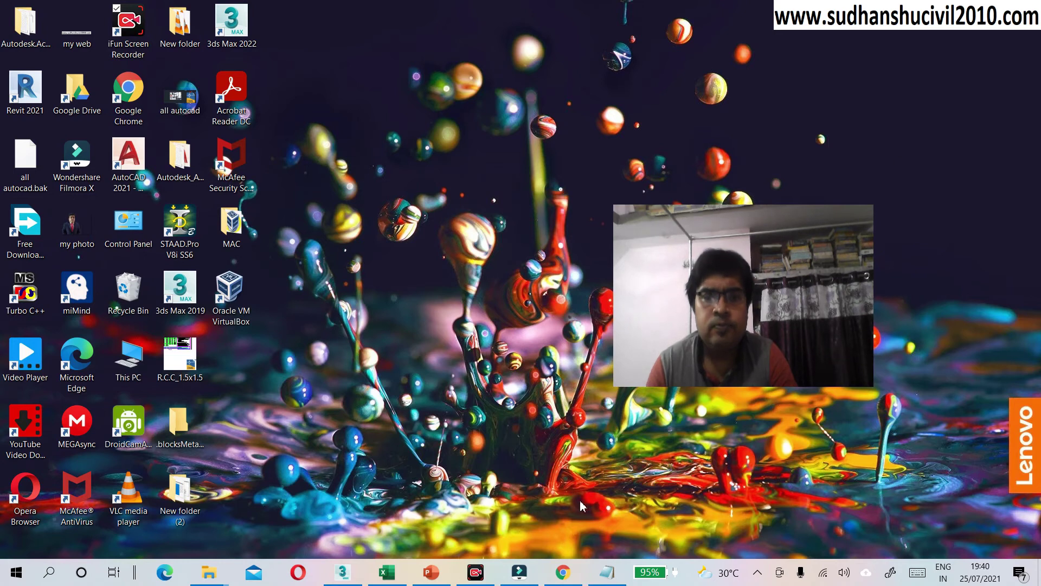
left_click(564, 575)
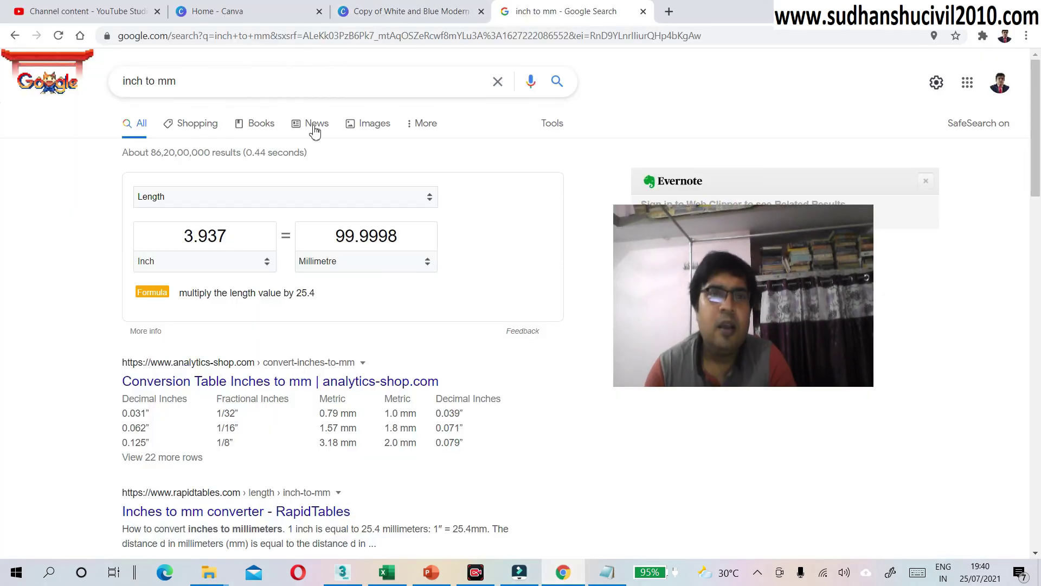
left_click(185, 82)
key("BackSpace")
key("BackSpace")
key("BackSpace")
key("BackSpace")
key("BackSpace")
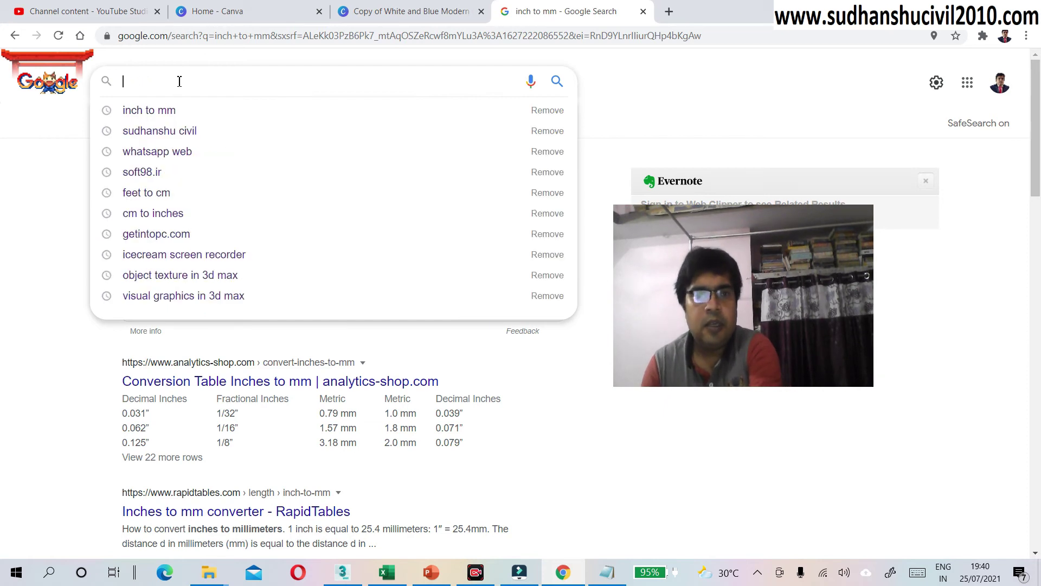
type("fee")
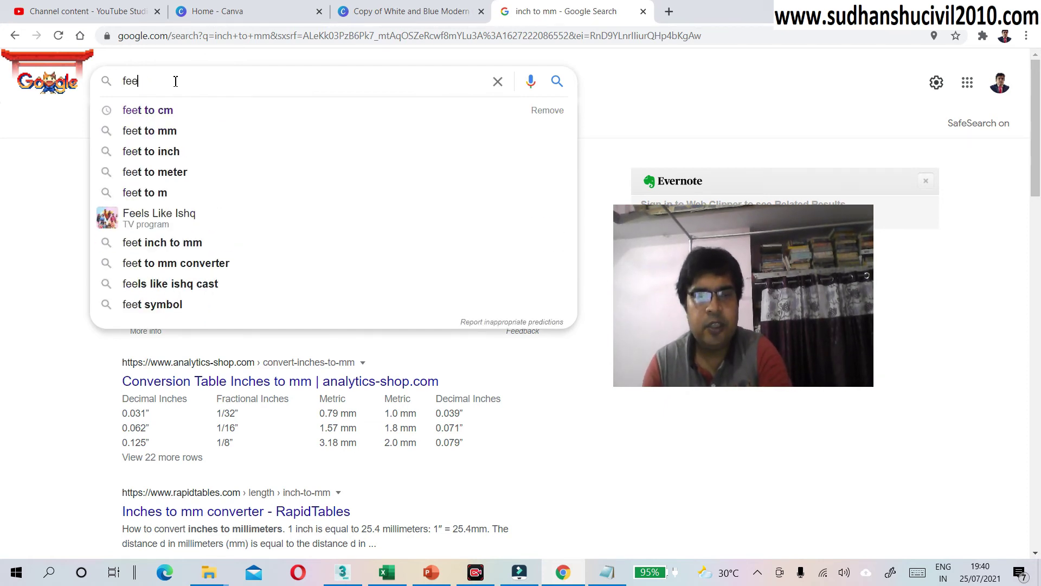
type("t")
left_click(169, 133)
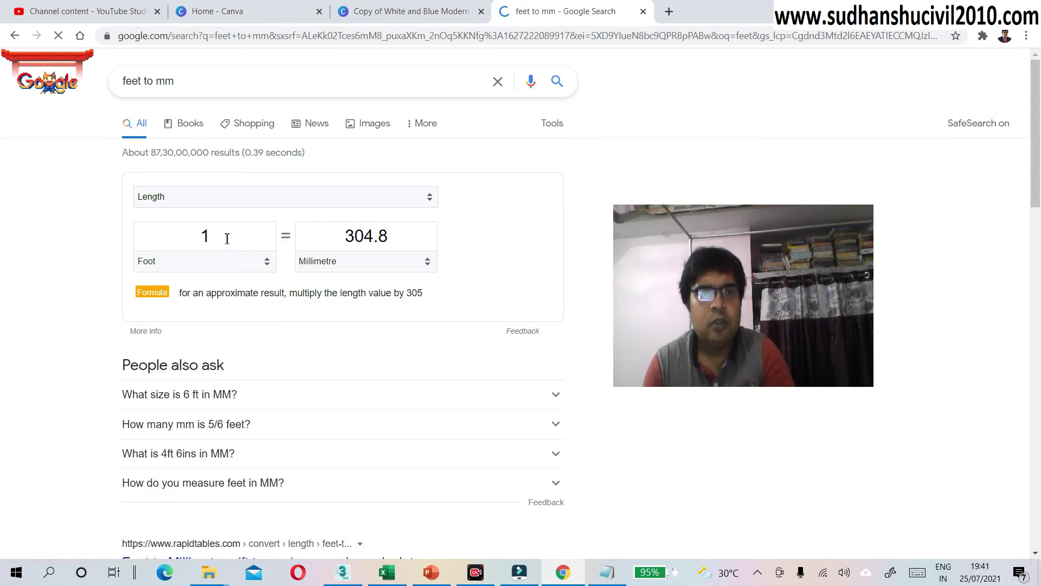
key("BackSpace")
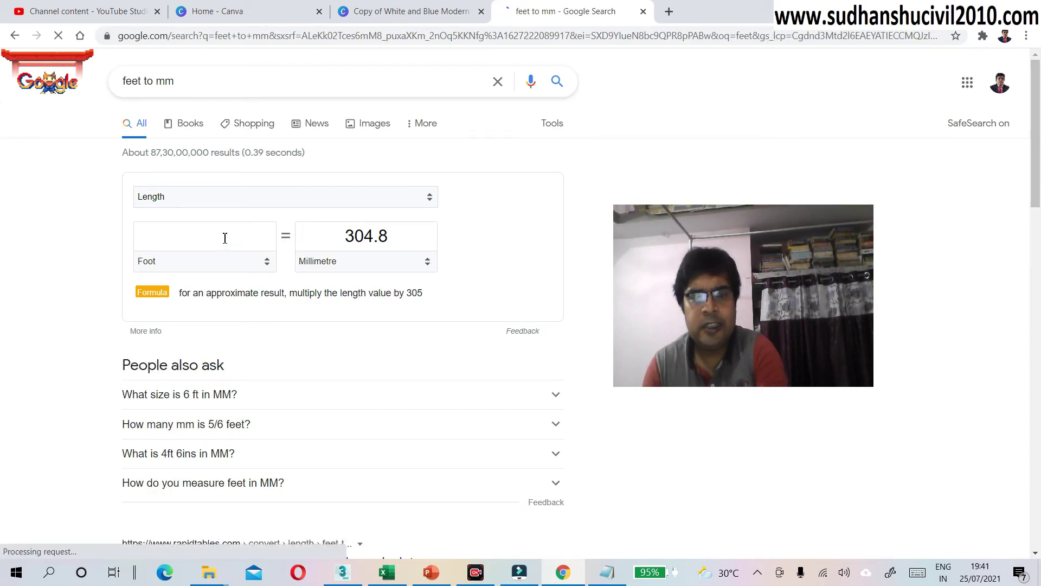
type("0.32")
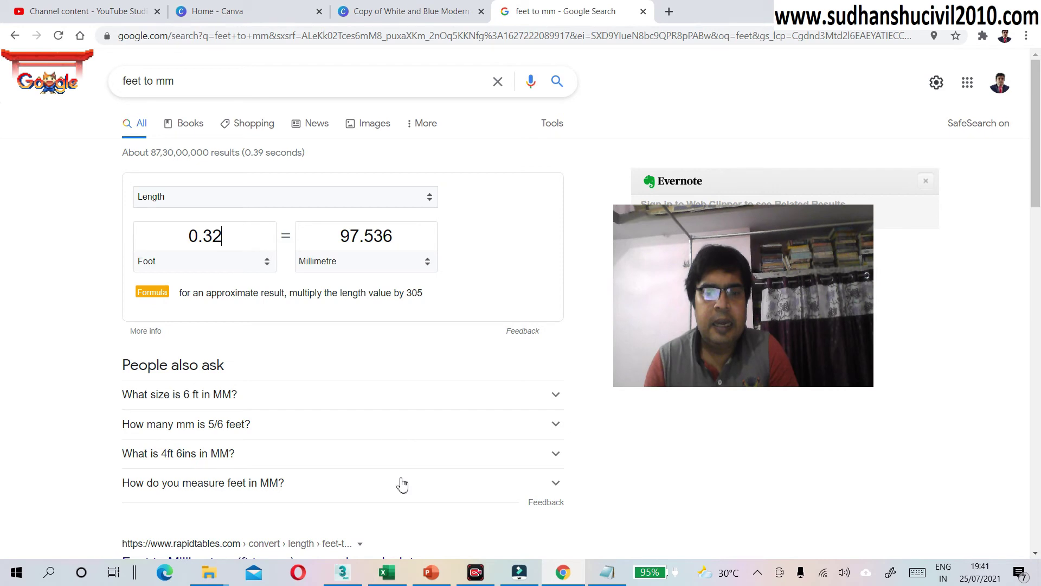
left_click(342, 572)
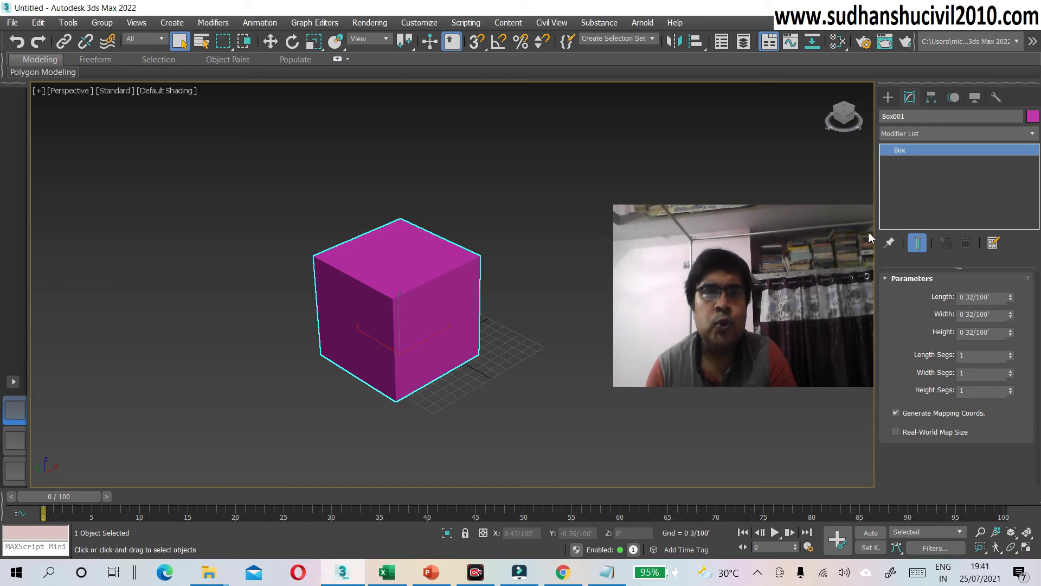
- Set 3ds Max display units to US Standard Decimal Feet, so Box001 reads 0.328' per side
left_click(419, 23)
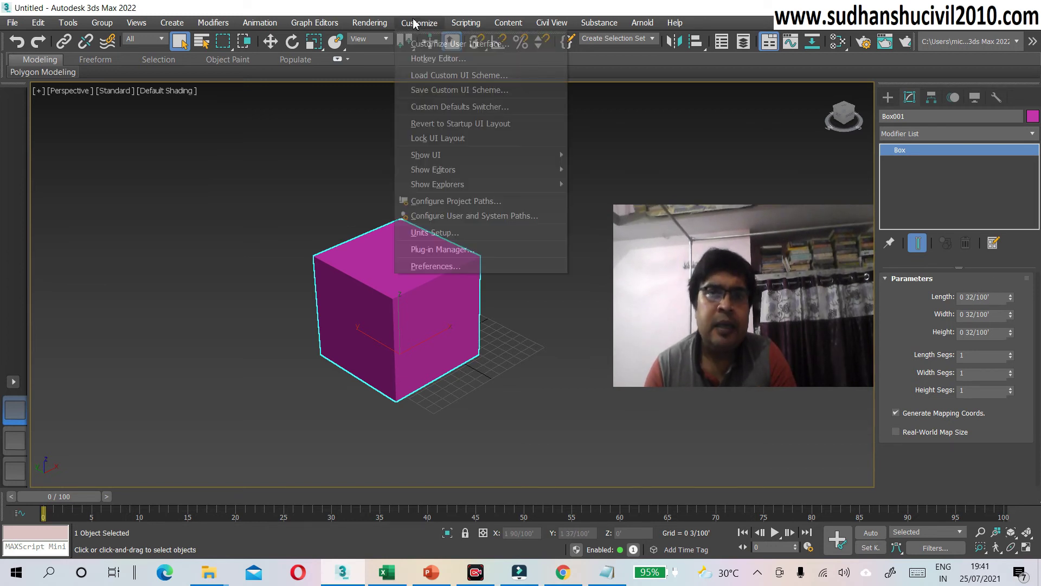
left_click(453, 232)
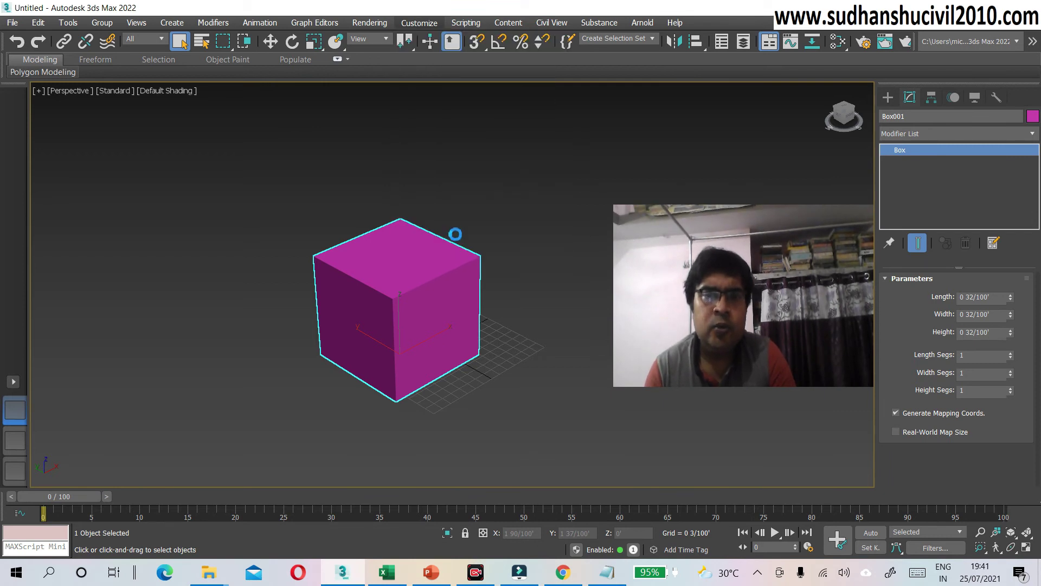
left_click_drag(481, 122, 325, 102)
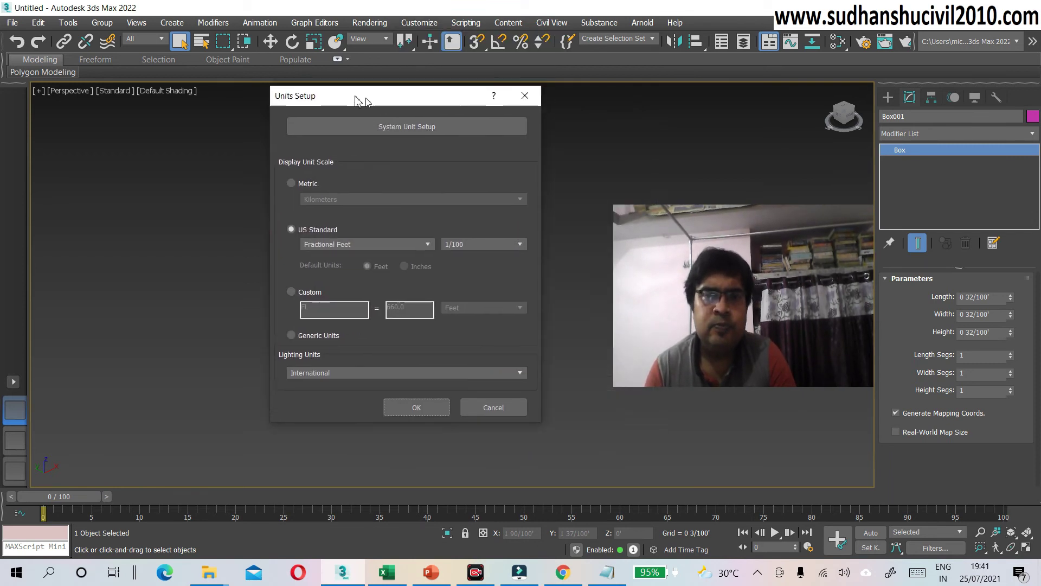
left_click(375, 234)
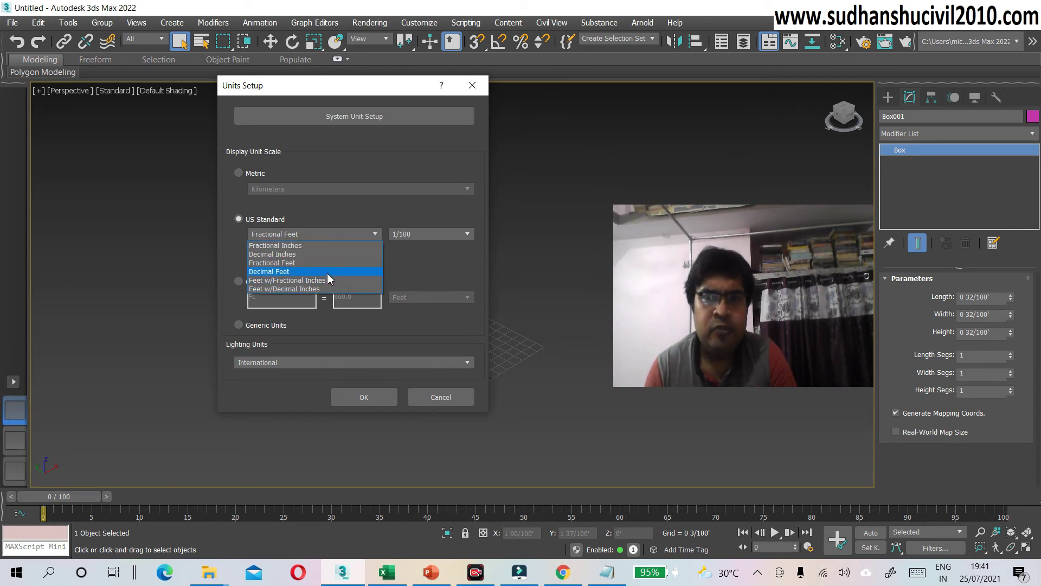
left_click(329, 279)
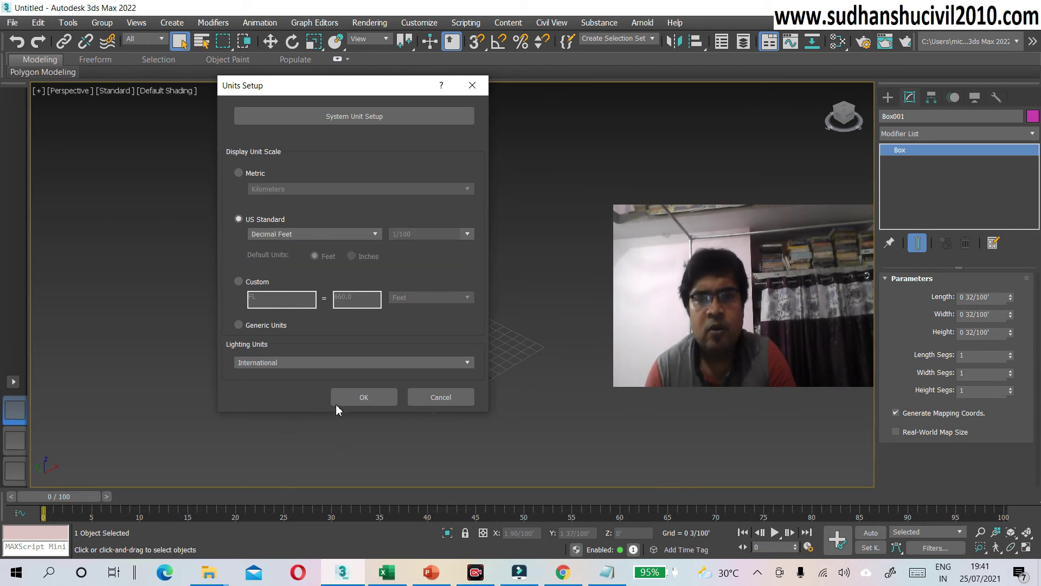
left_click(361, 398)
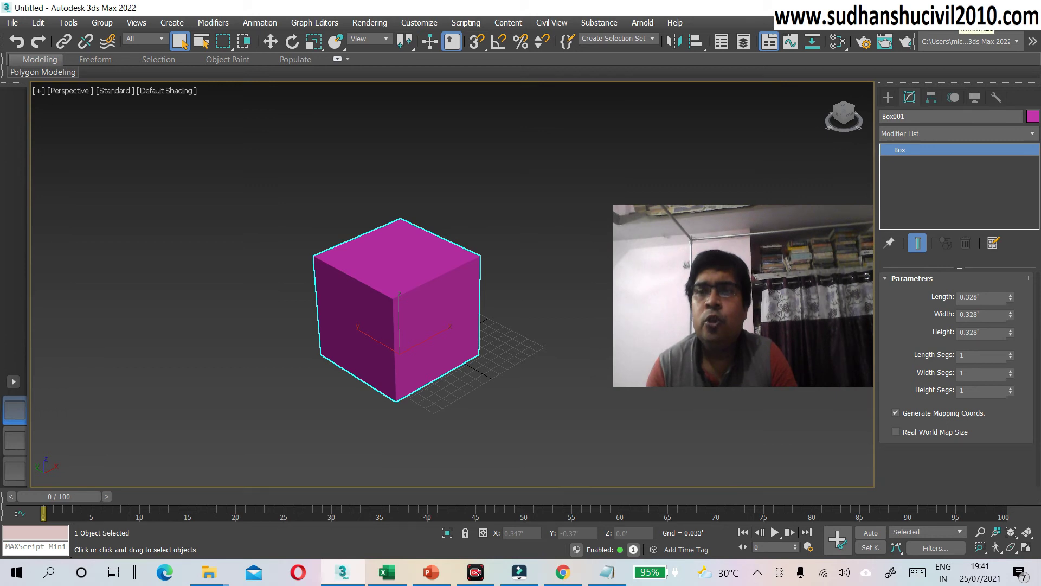
- Change the converter's foot value to 0.328, confirming 99.9744 millimetres
key("alt+Tab")
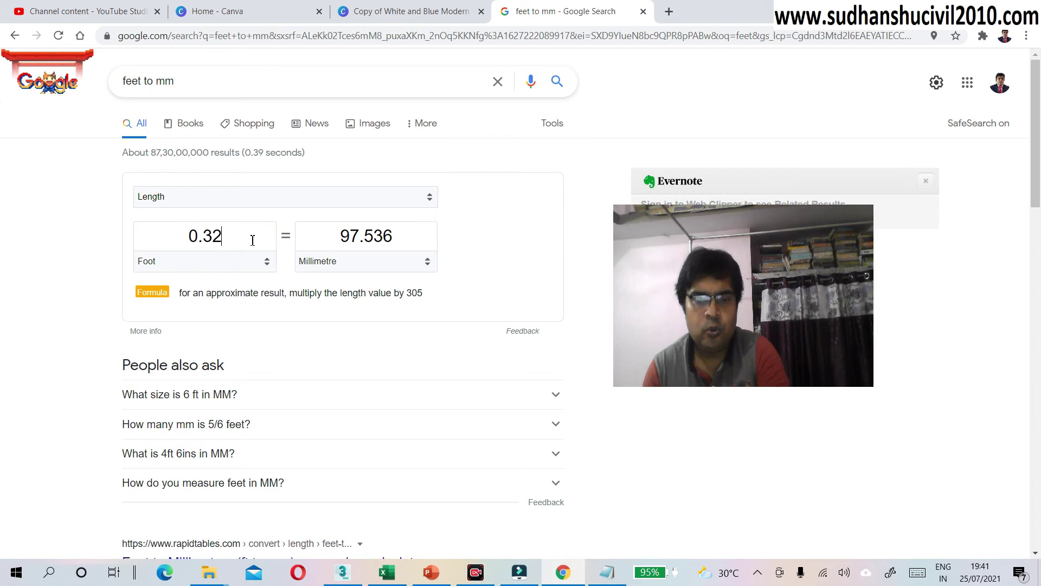
type("8")
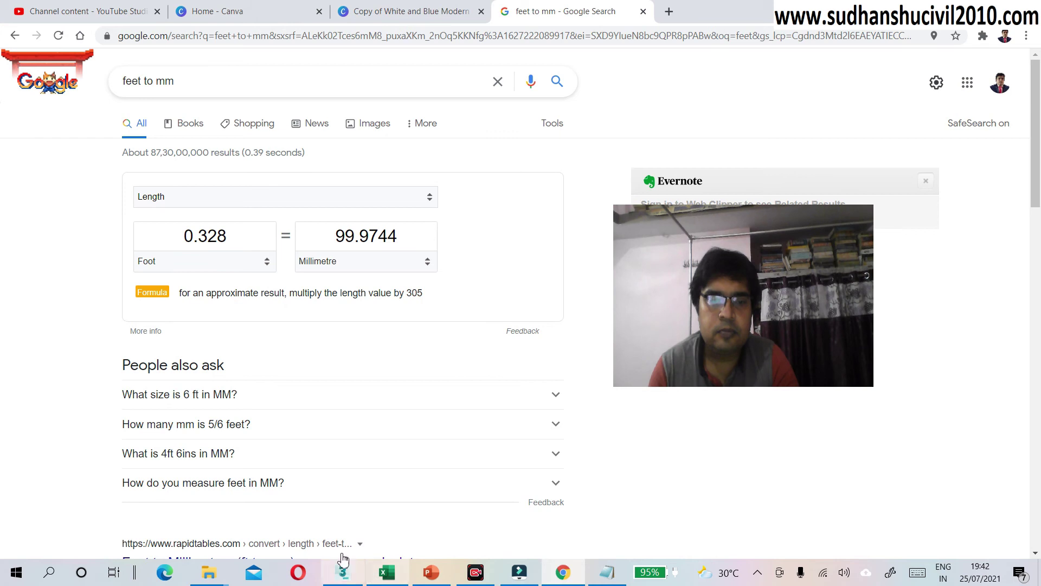
left_click(343, 571)
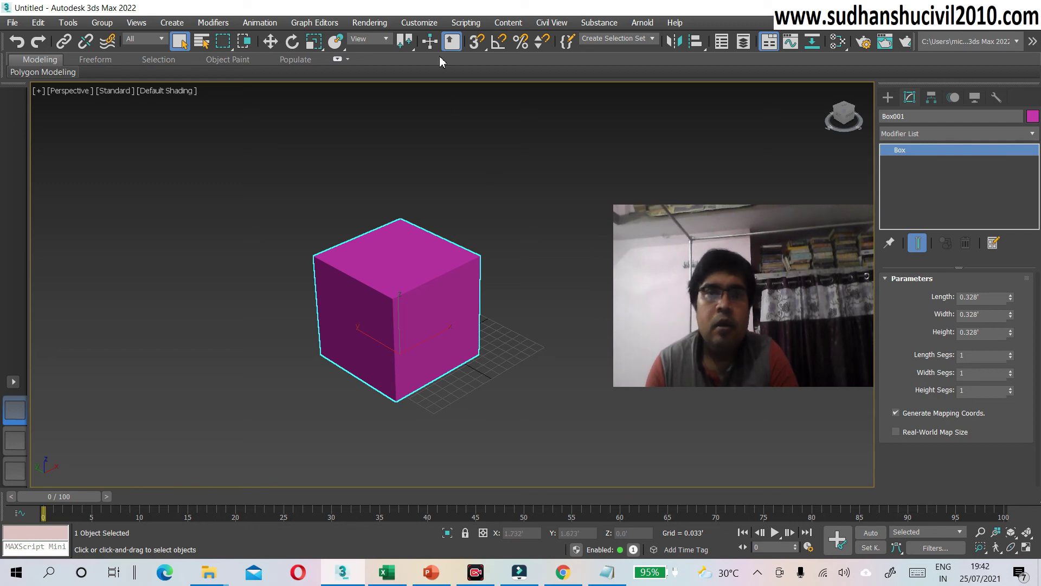
- Set display units to Feet w/Fractional Inches, so Box001 reads 0'3 93/100" per side
left_click(419, 23)
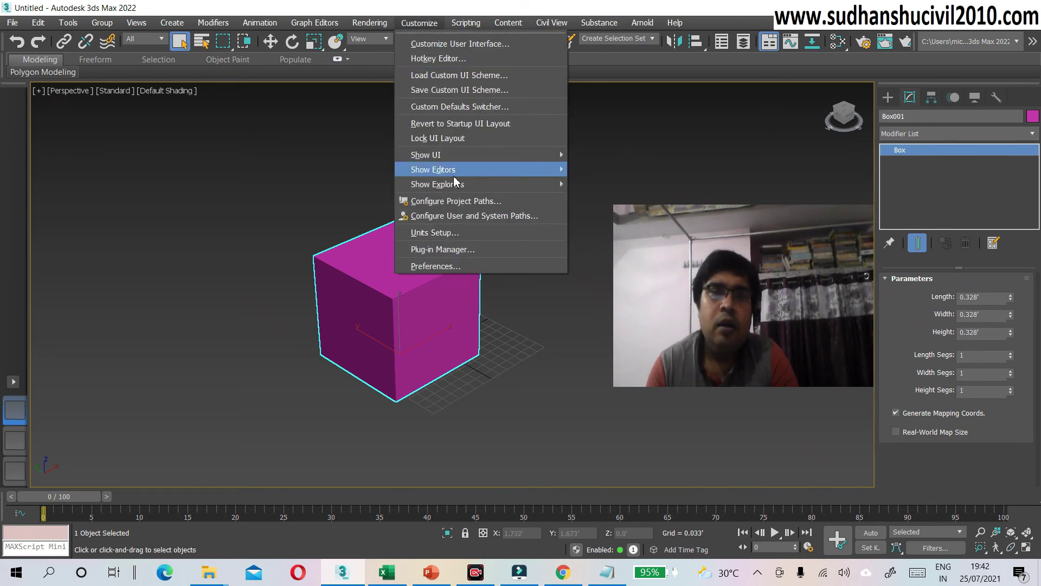
left_click(462, 235)
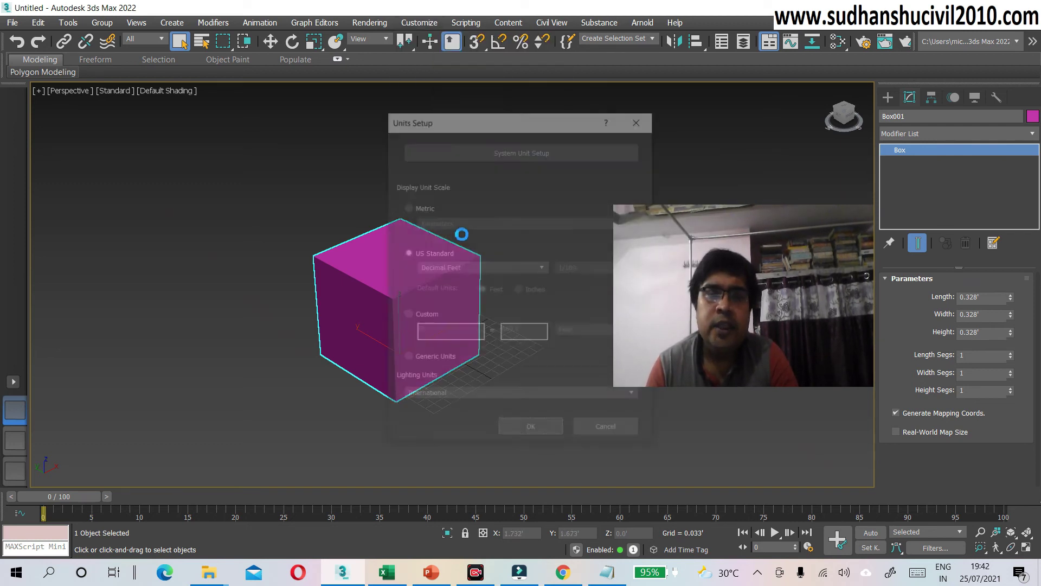
left_click_drag(455, 121, 281, 81)
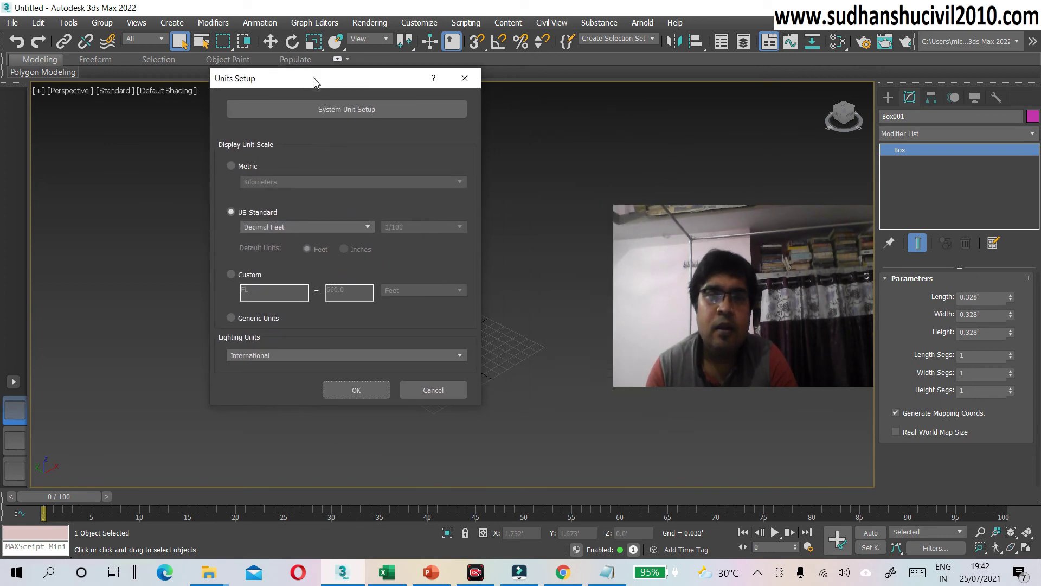
left_click(368, 227)
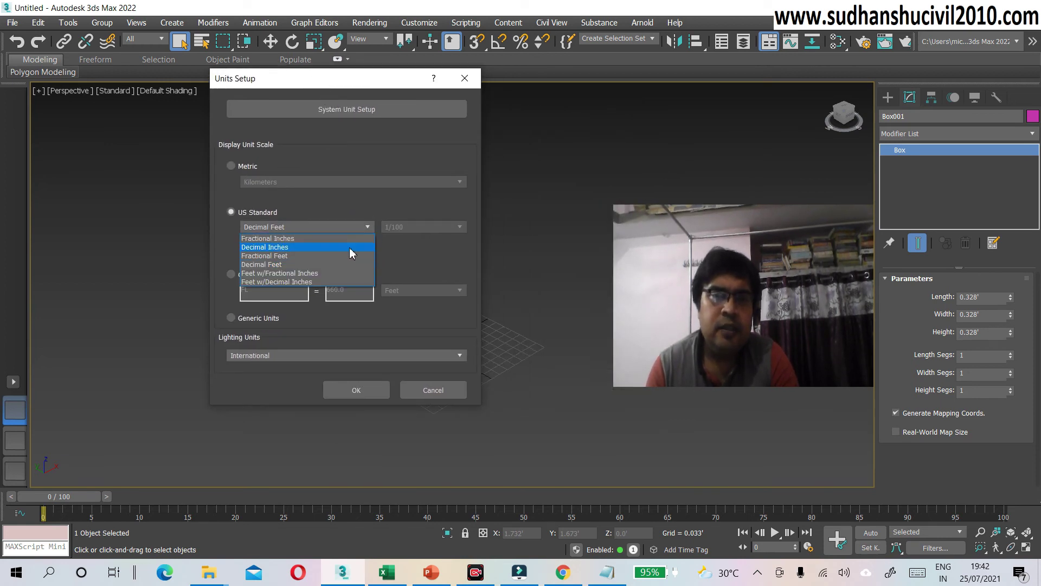
left_click(318, 273)
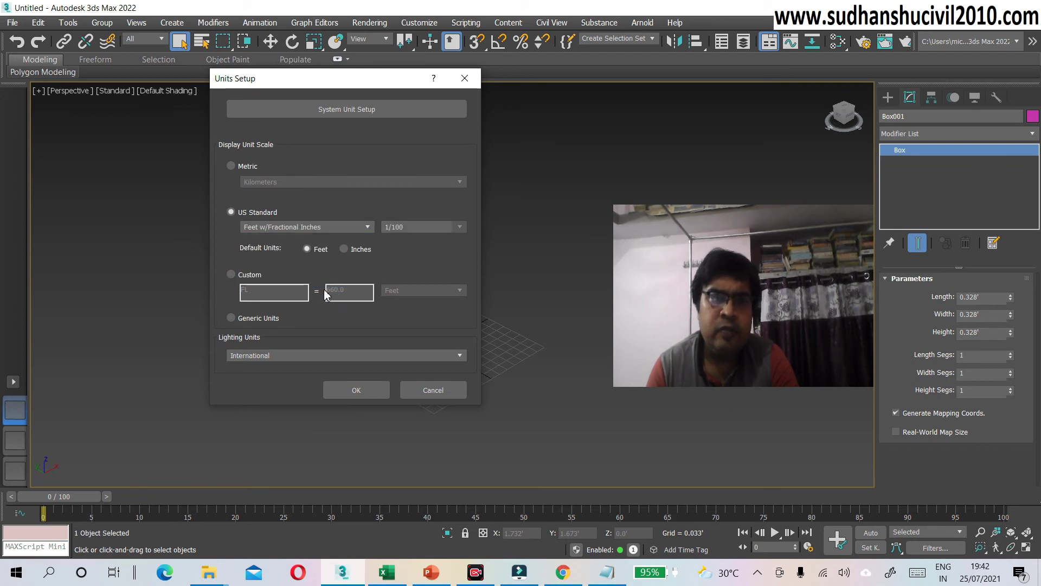
left_click(357, 390)
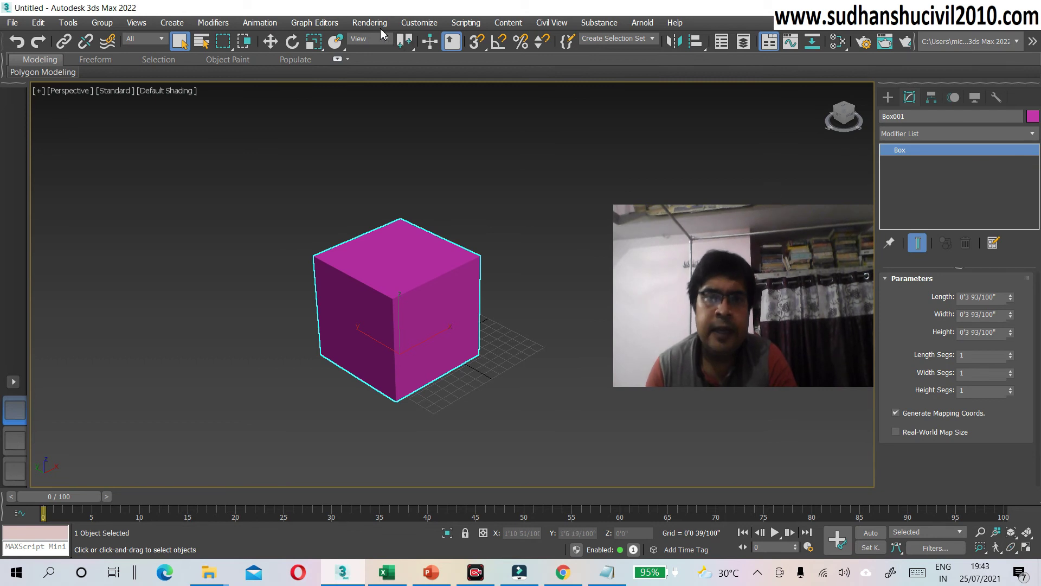
- Set display units to Feet w/Decimal Inches, so Box001 reads 0'3.937" per side
left_click(419, 23)
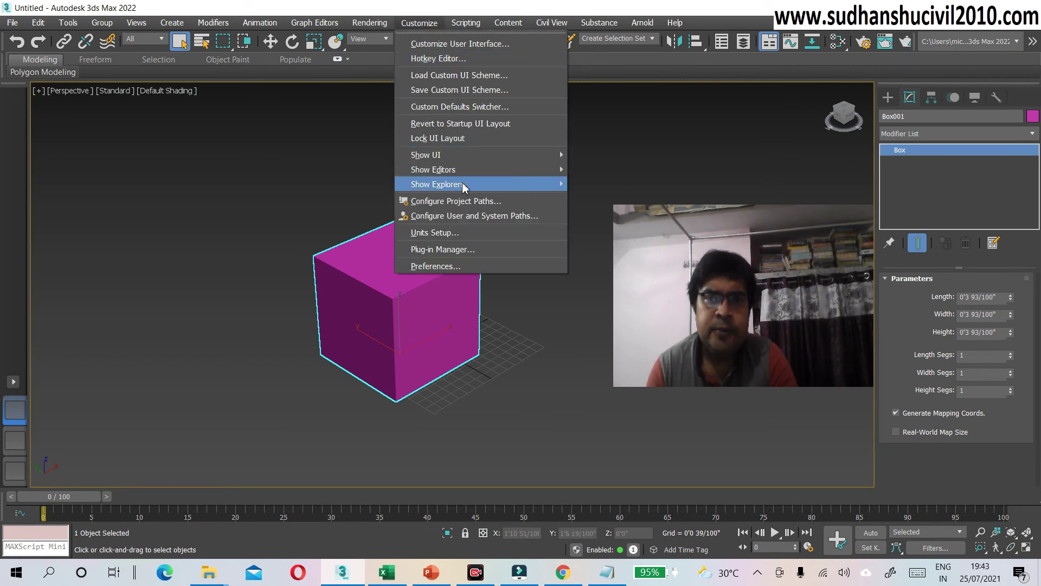
left_click(459, 233)
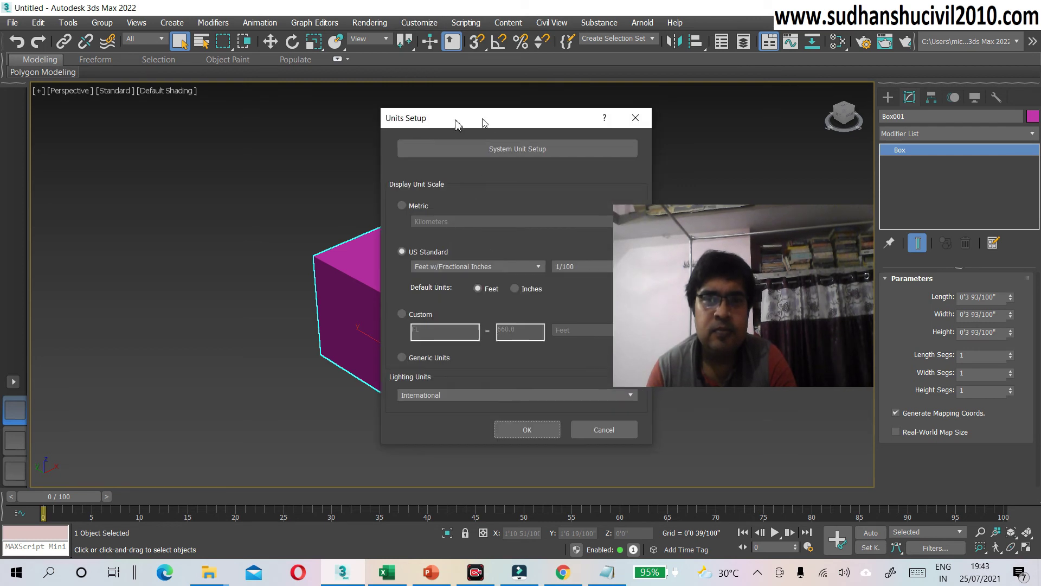
left_click_drag(456, 123, 340, 103)
left_click(423, 247)
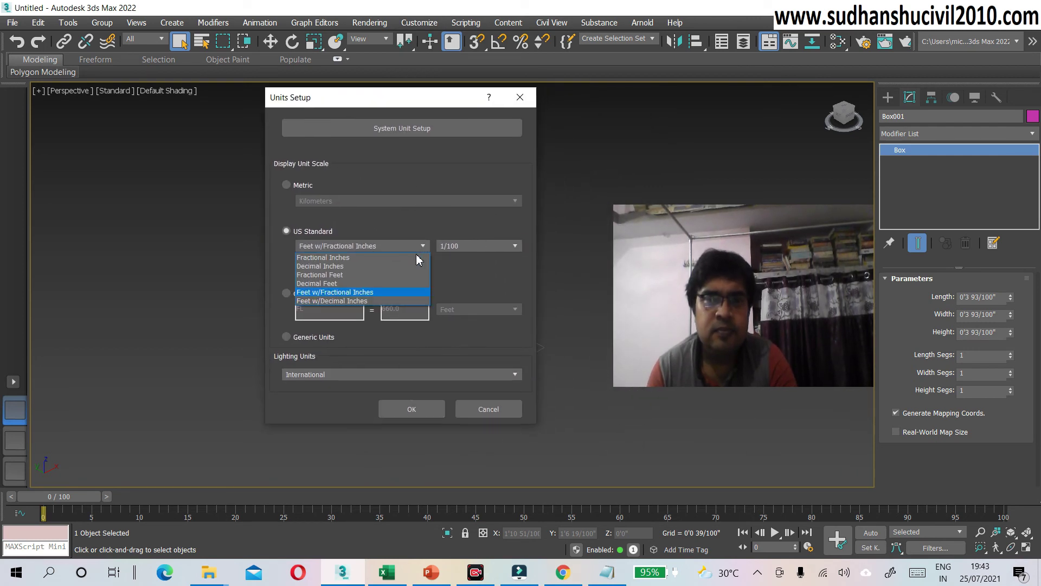
left_click(377, 301)
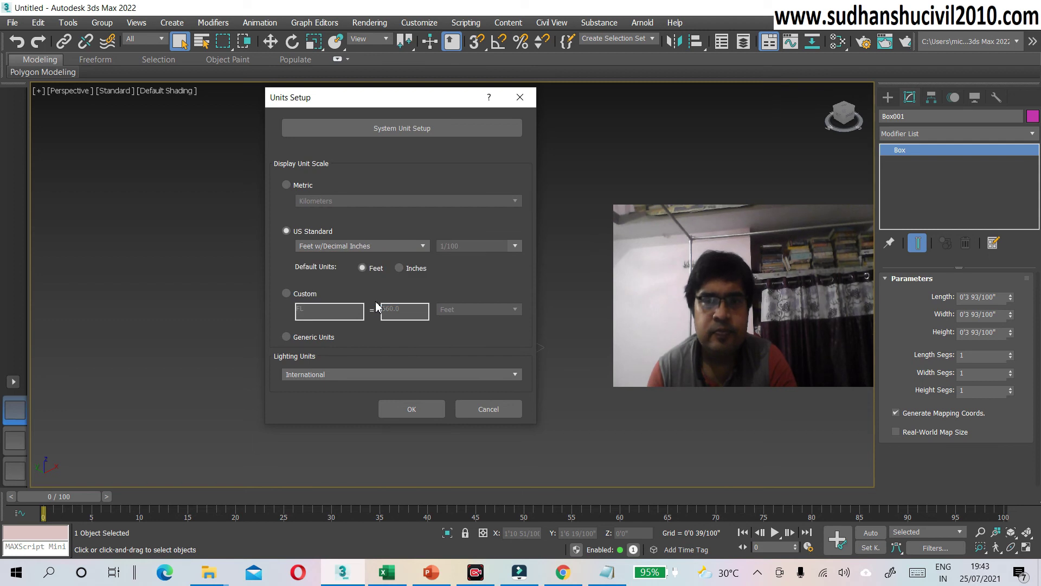
left_click(418, 408)
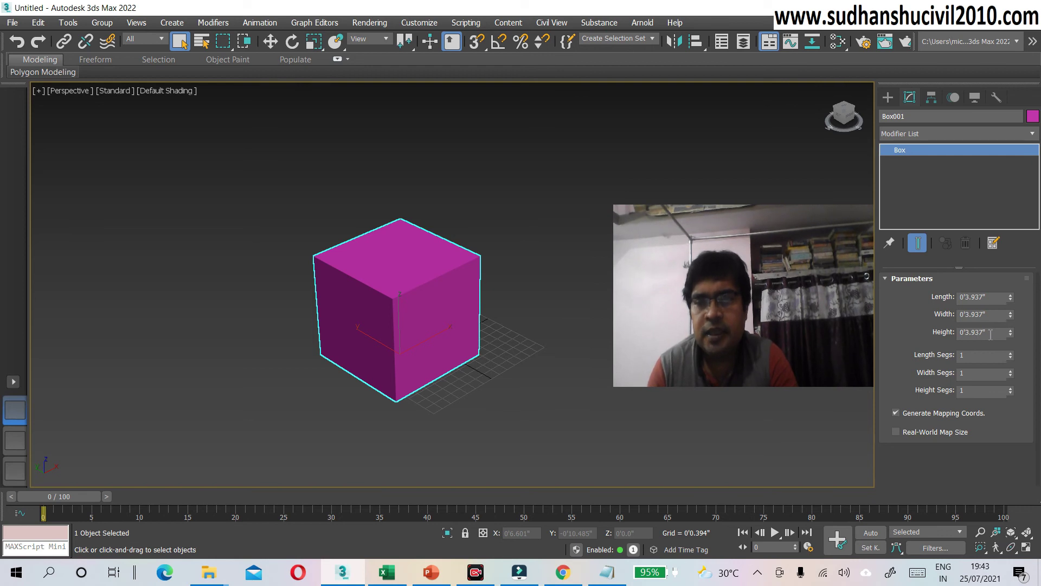
- Reopen Units Setup and review the US Standard formats, keeping Feet w/Decimal Inches with Inches default
left_click(412, 23)
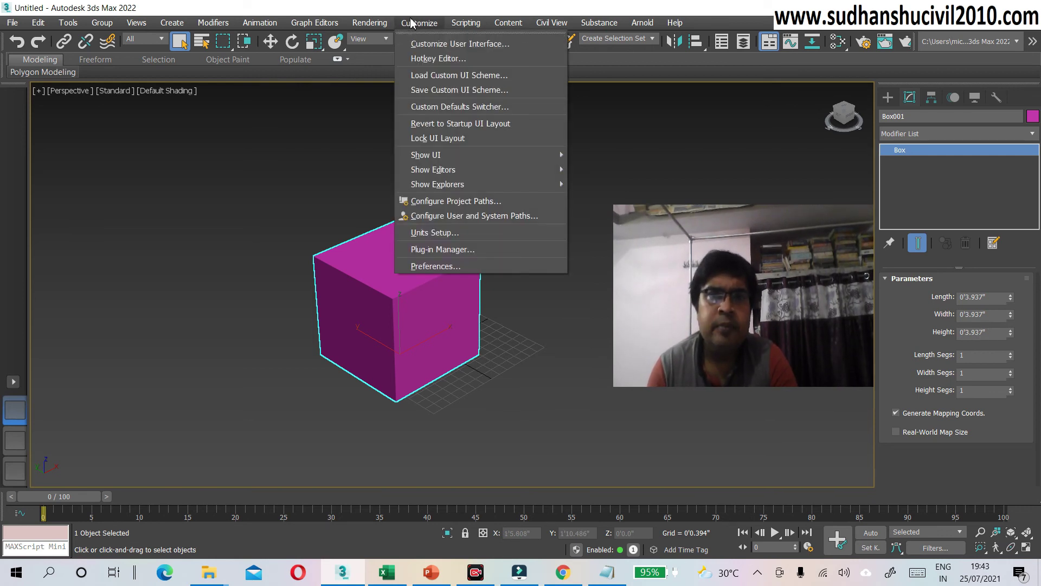
left_click(440, 237)
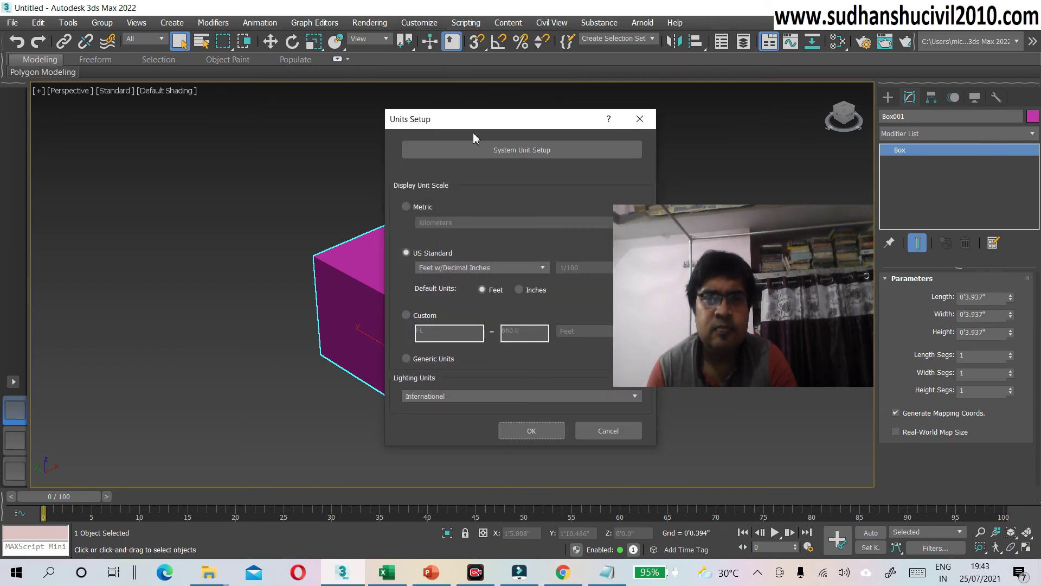
left_click_drag(466, 124, 338, 86)
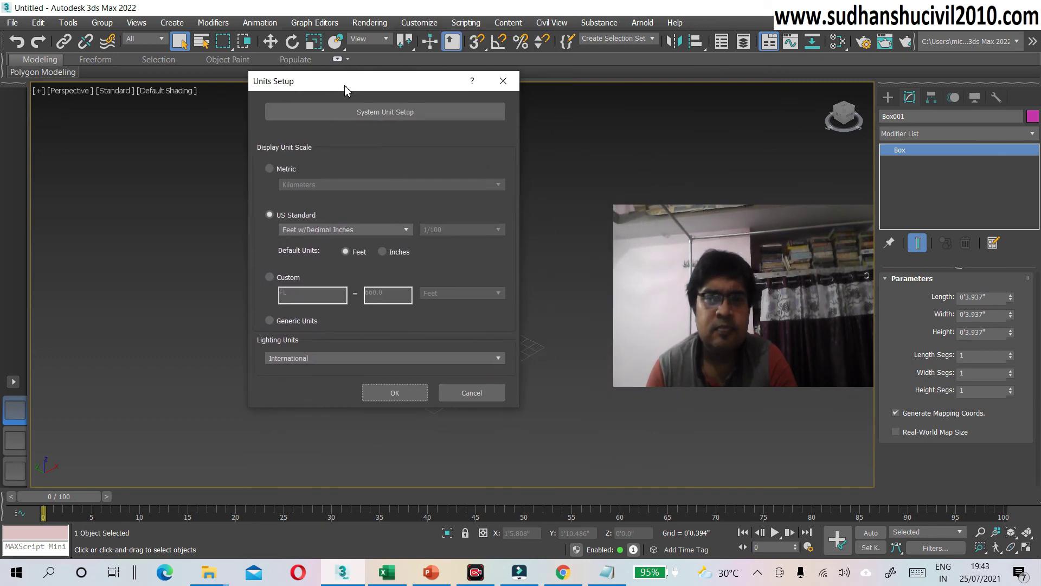
left_click(407, 231)
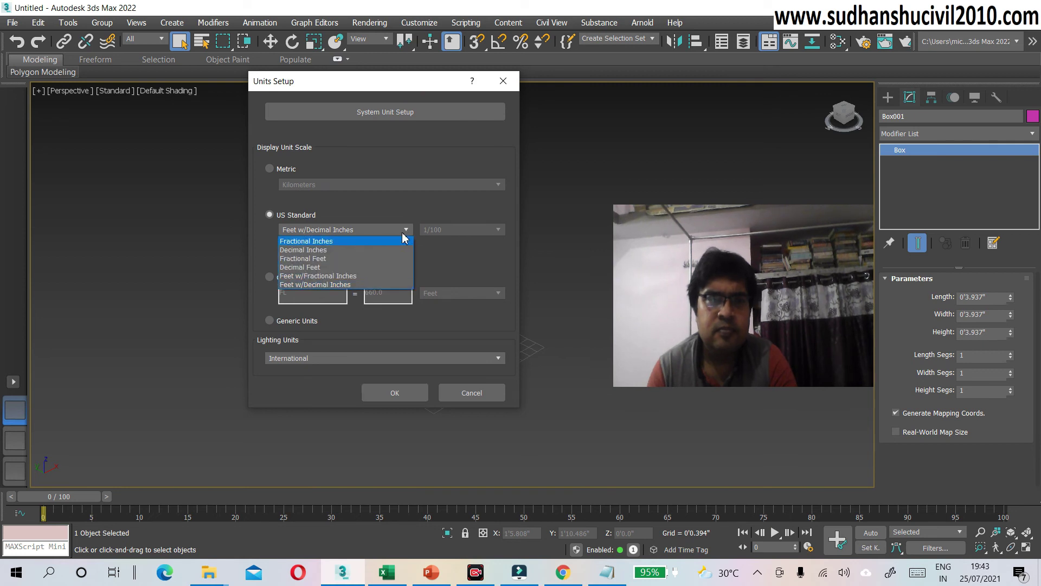
left_click(431, 214)
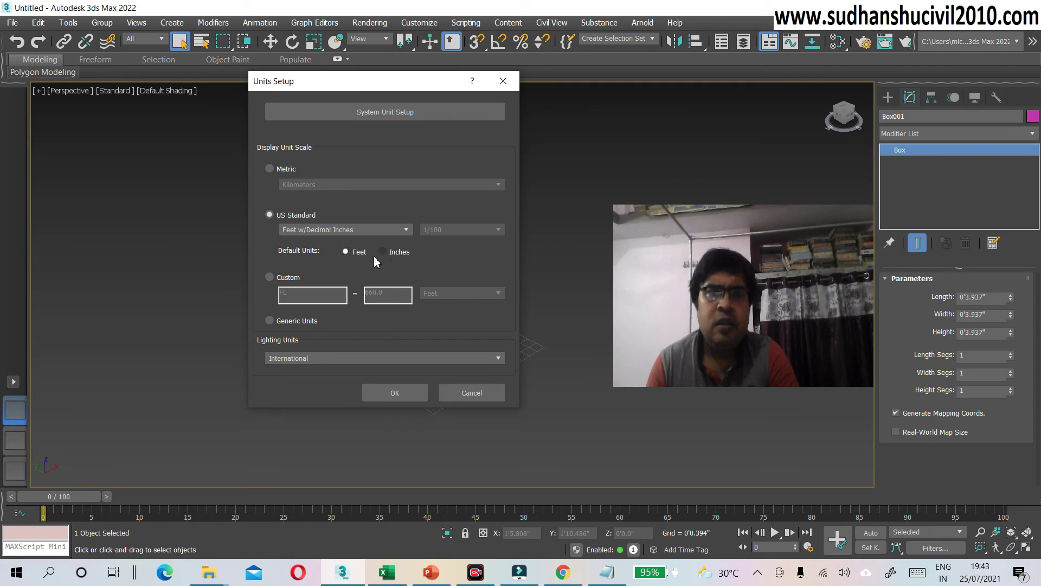
left_click(406, 231)
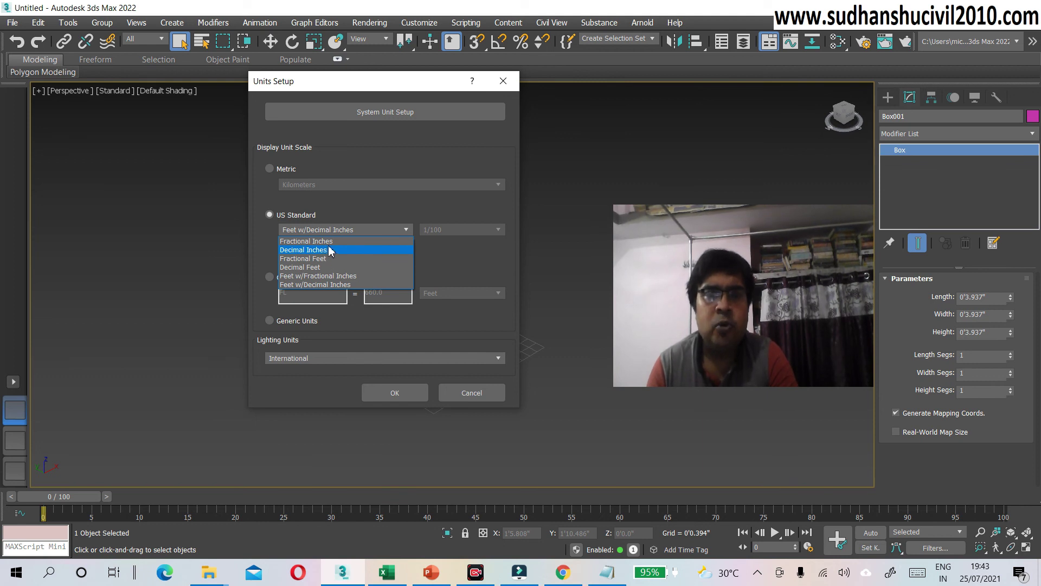
left_click(368, 211)
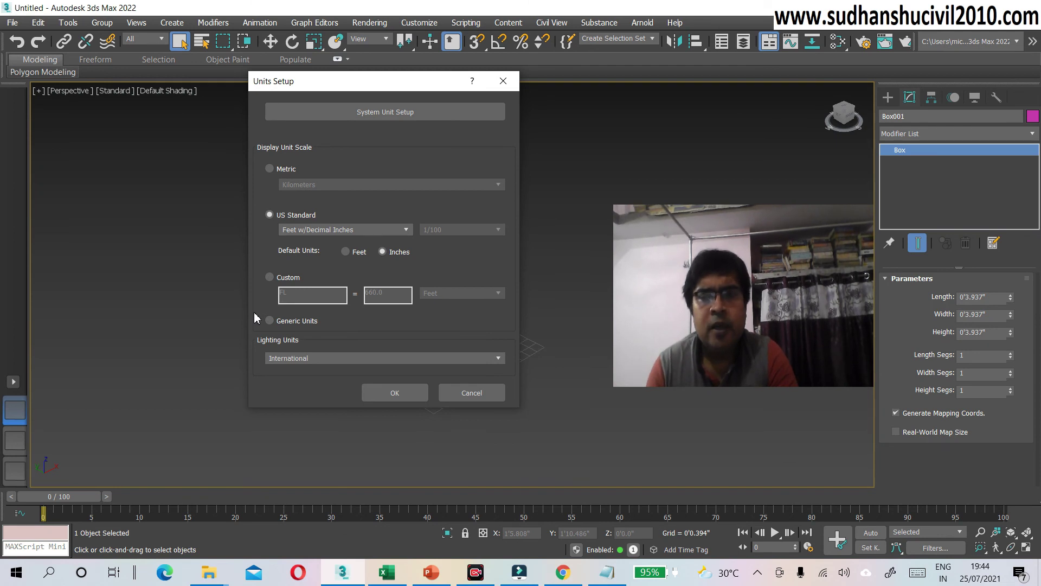
- Switch the display unit to Custom and rename it from FL to aam
left_click(269, 278)
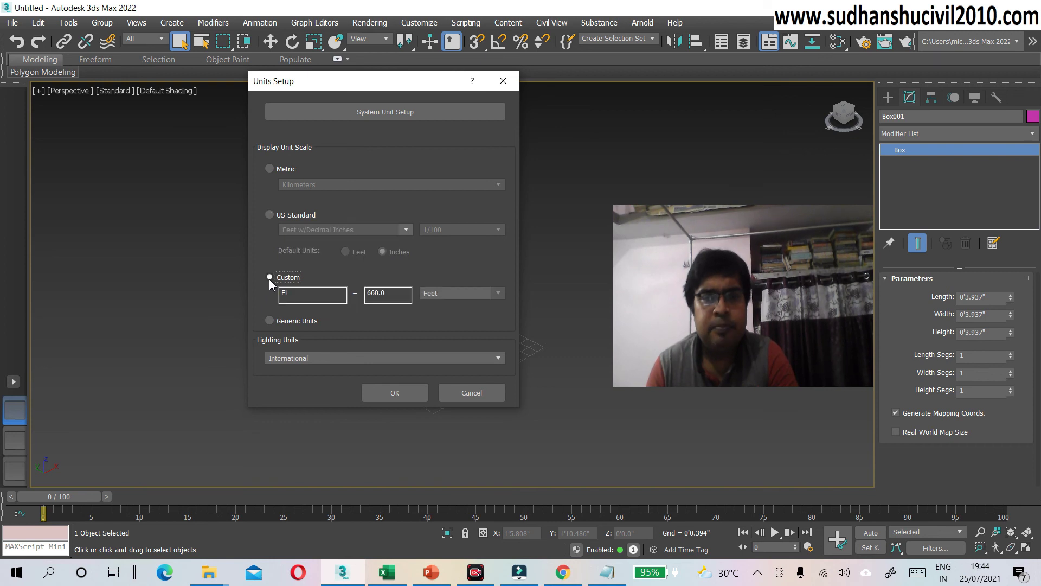
left_click(296, 297)
key("BackSpace")
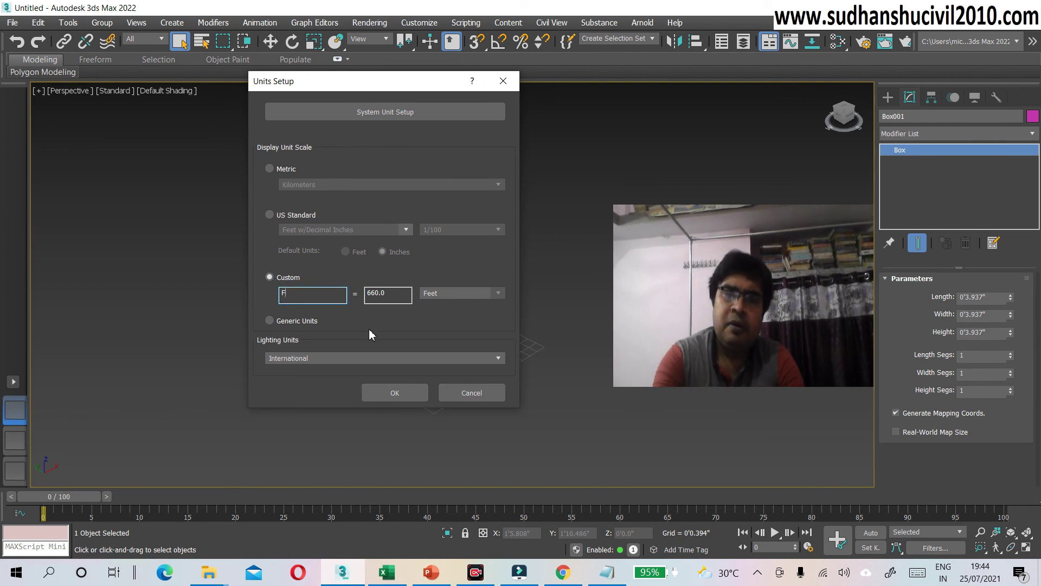
key("BackSpace")
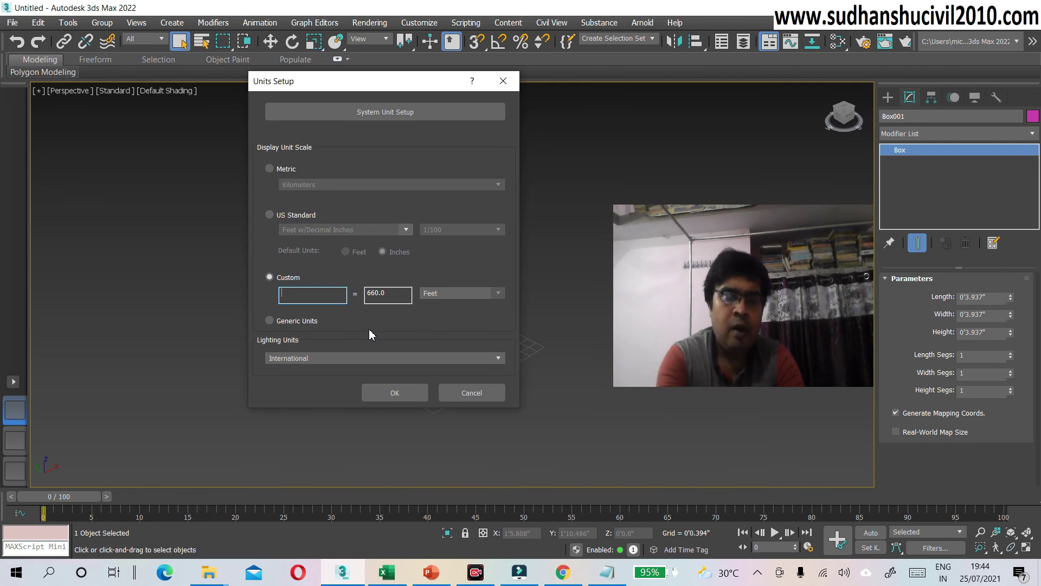
type("aam")
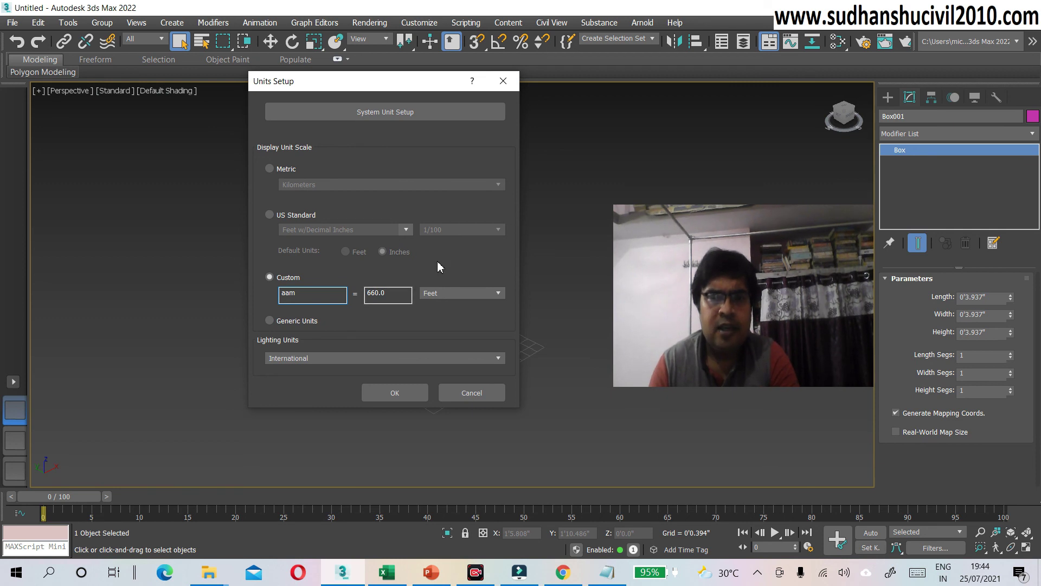
- Define aam as 1 Millimeter and apply it, so the box reads 100.0aam
left_click(499, 294)
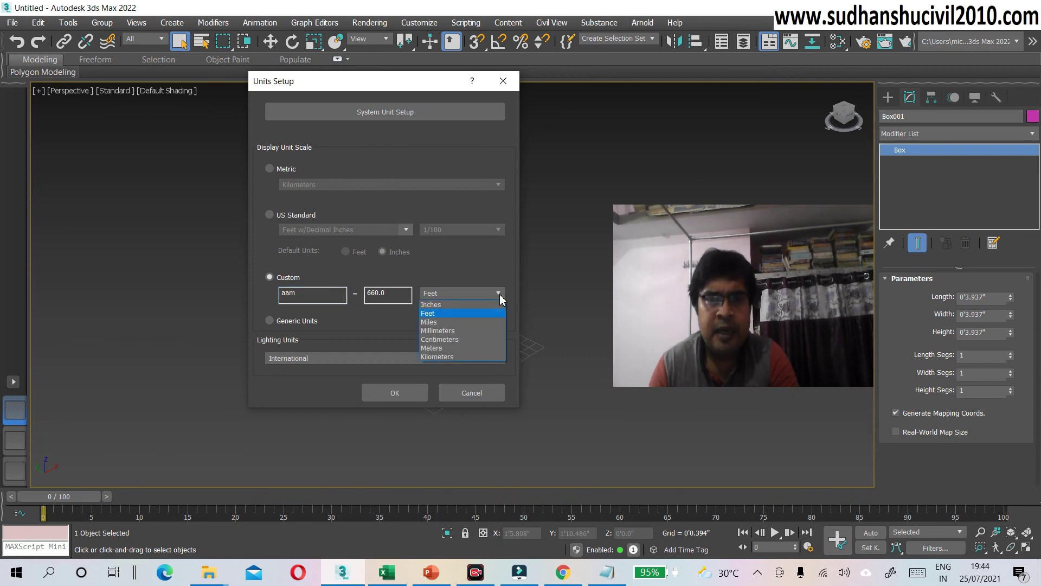
left_click(470, 331)
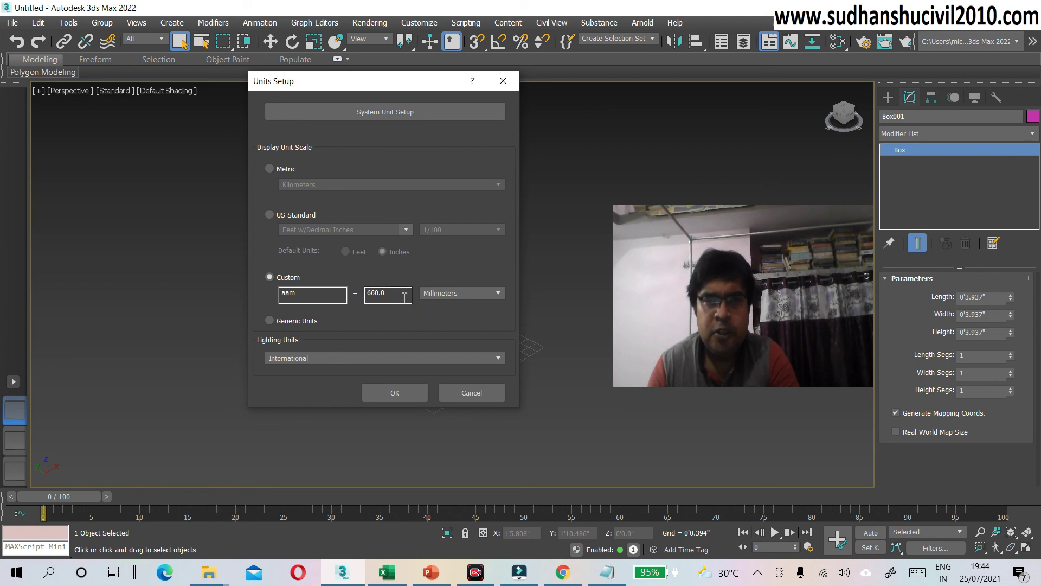
left_click_drag(404, 297, 356, 293)
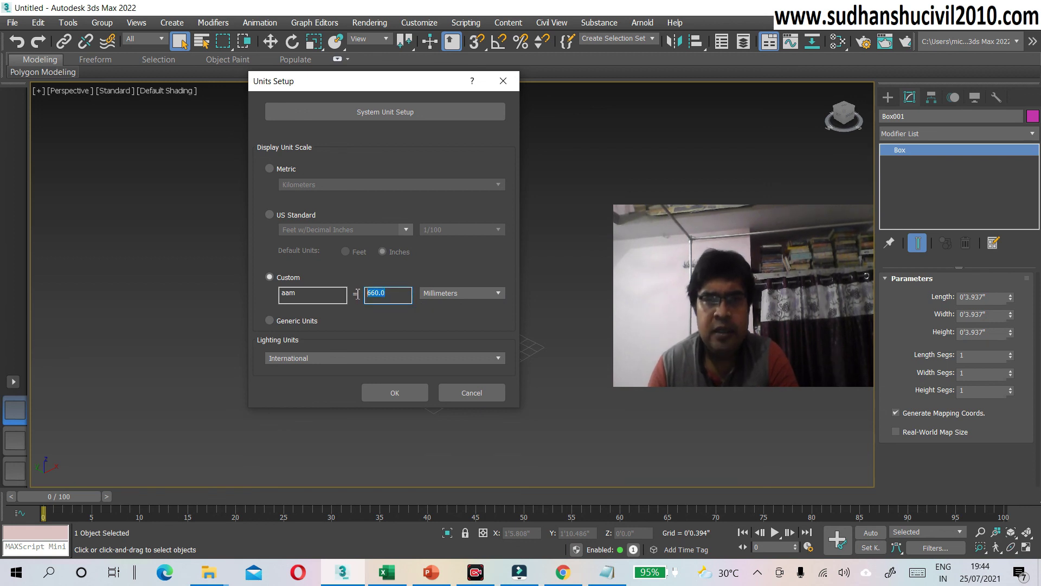
key("BackSpace")
type("1")
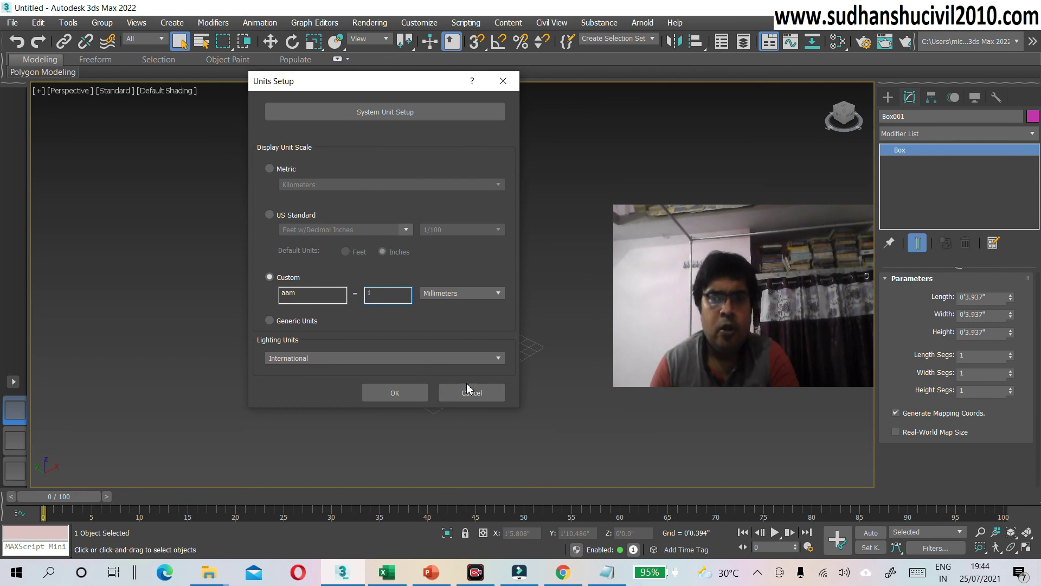
left_click(407, 393)
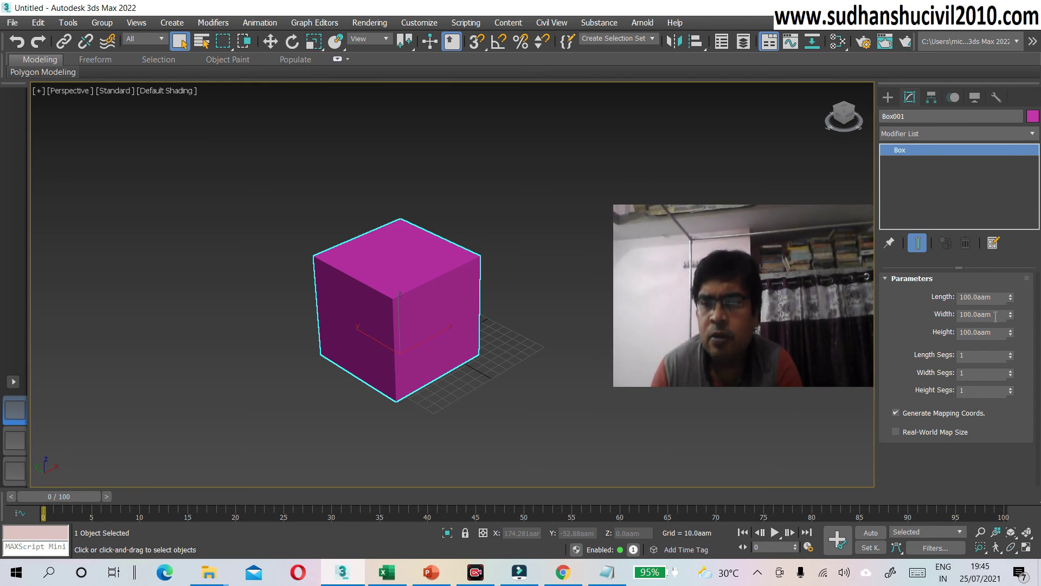
- Point out the 100.0aam readings in the box's Width and Height fields, then open the Customize menu
left_click_drag(995, 314, 981, 314)
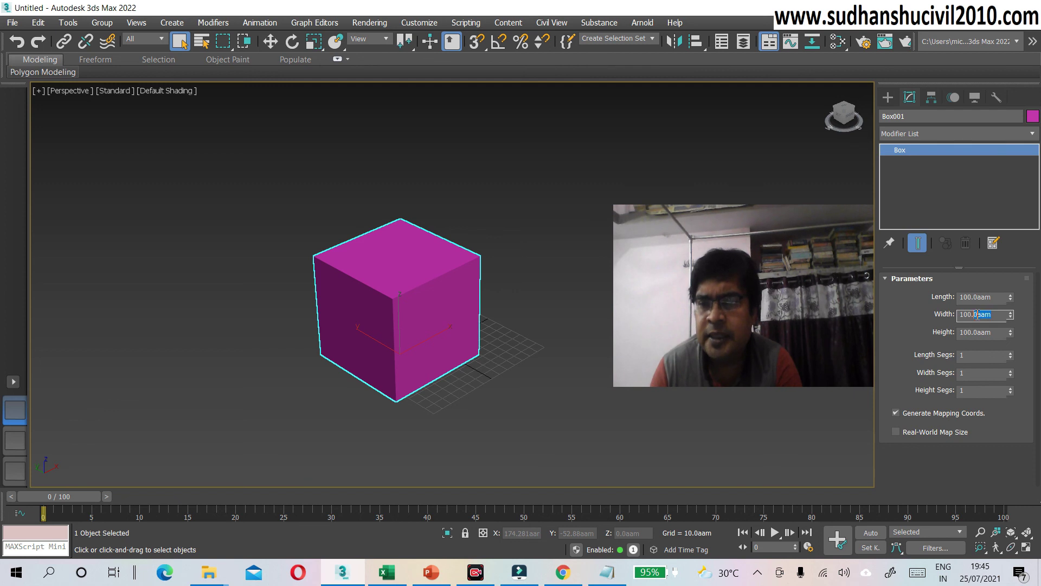
left_click_drag(993, 331, 983, 332)
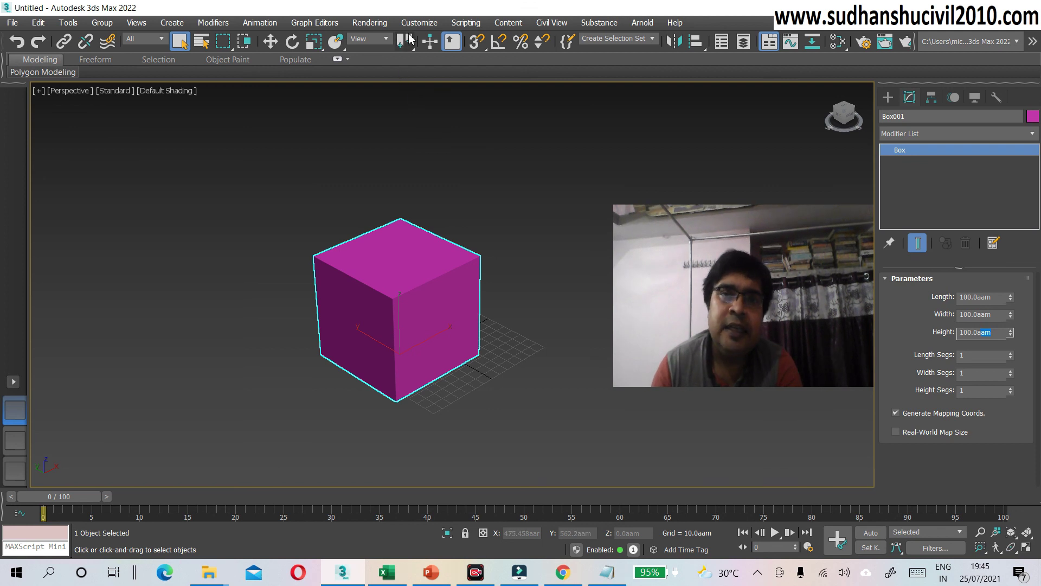
left_click(419, 22)
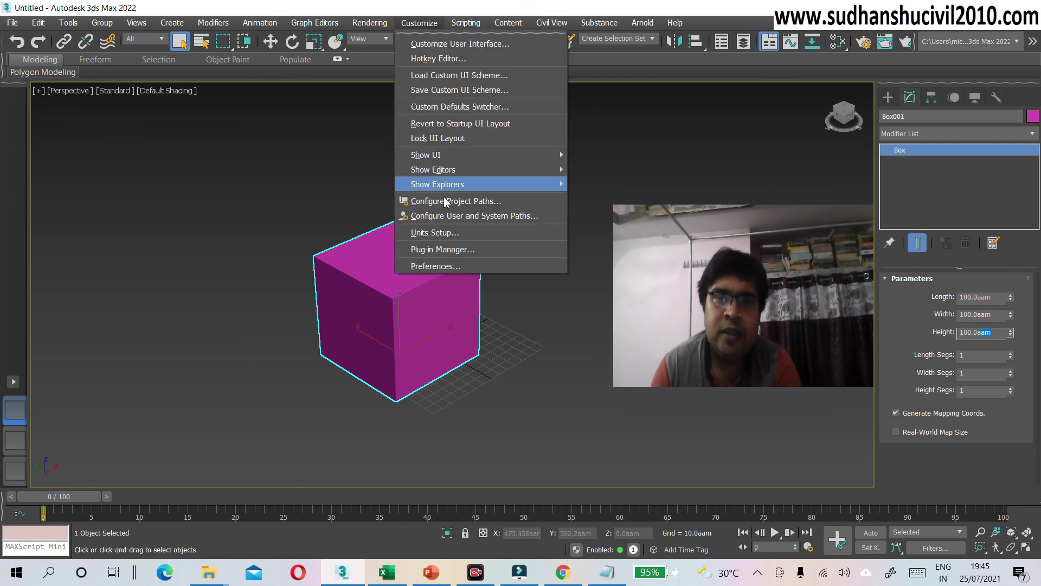
mouse_move(437, 184)
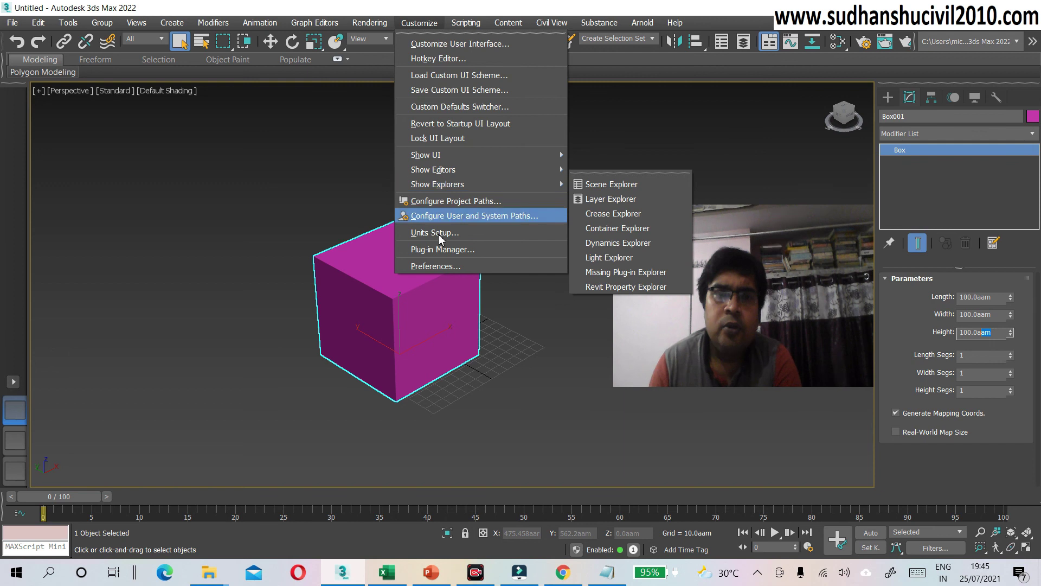
- Redefine the custom aam unit as 2 Millimeters, so the box reads 50.0aam
left_click(434, 232)
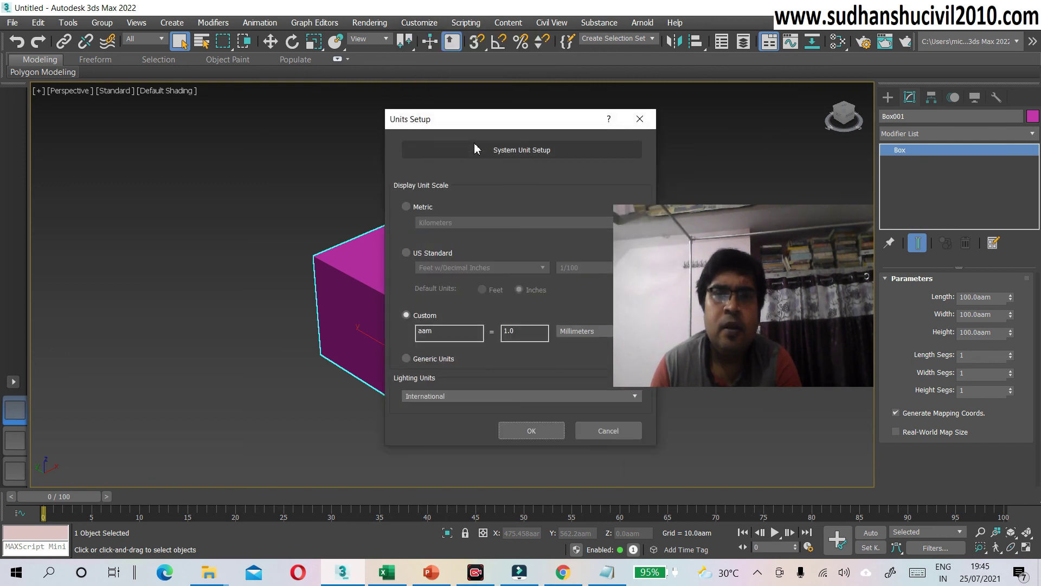
left_click_drag(473, 127, 242, 81)
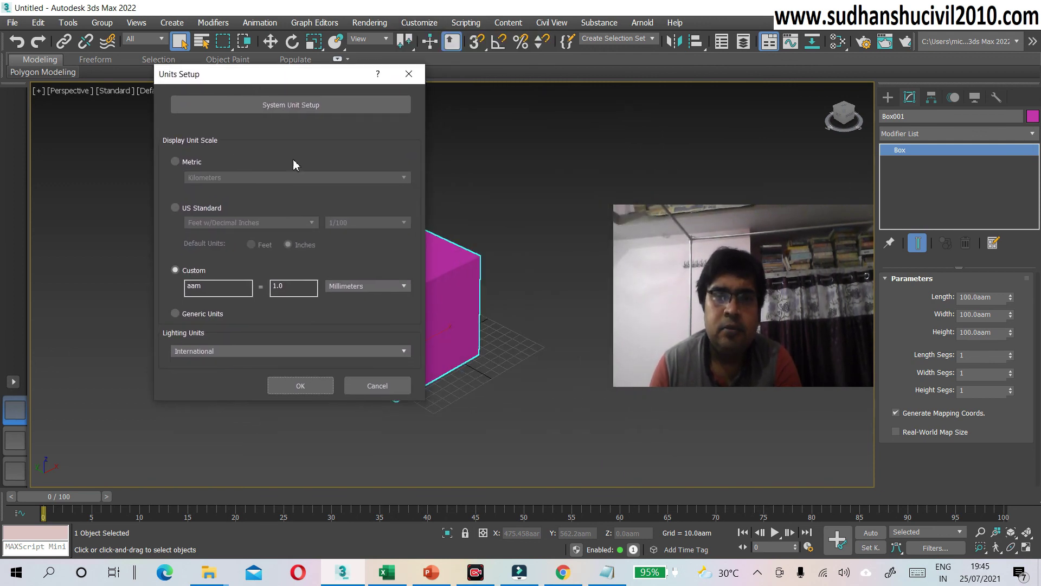
left_click(299, 289)
key("BackSpace")
key("BackSpace")
key("BackSpace")
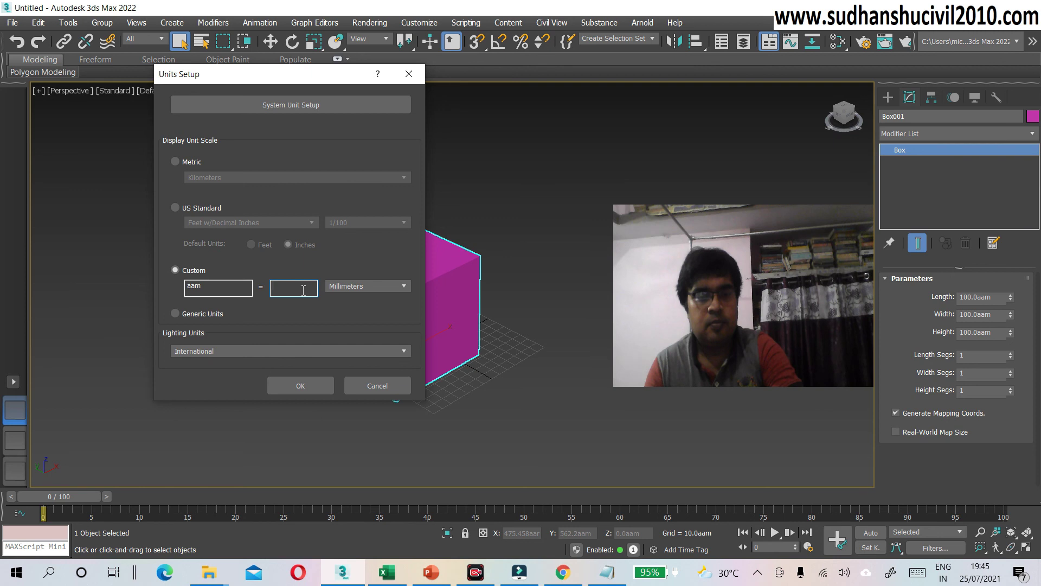
left_click(314, 388)
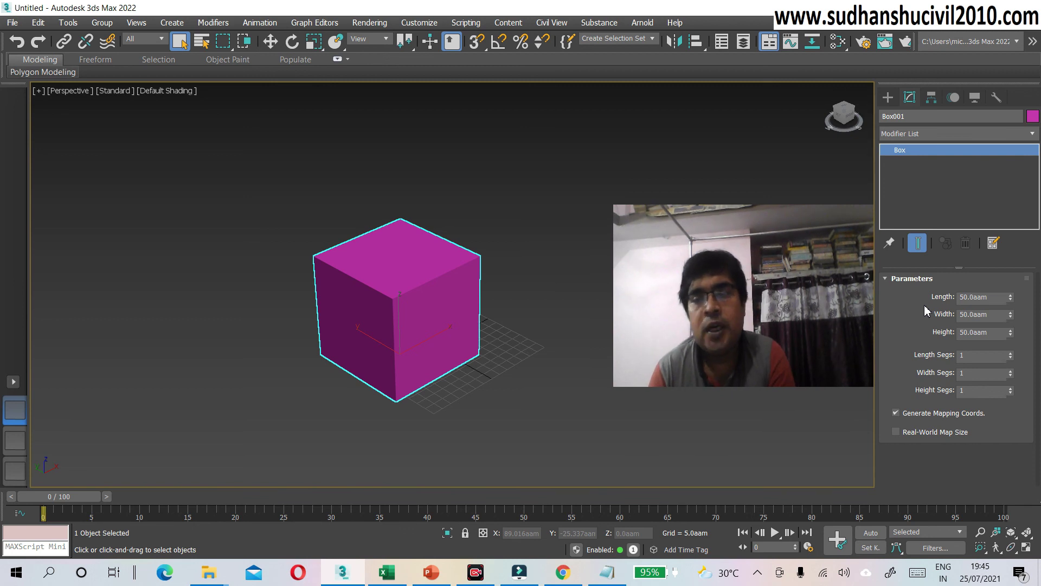
- Set the display units to Generic Units so the box reads 100.0 per side
left_click(419, 23)
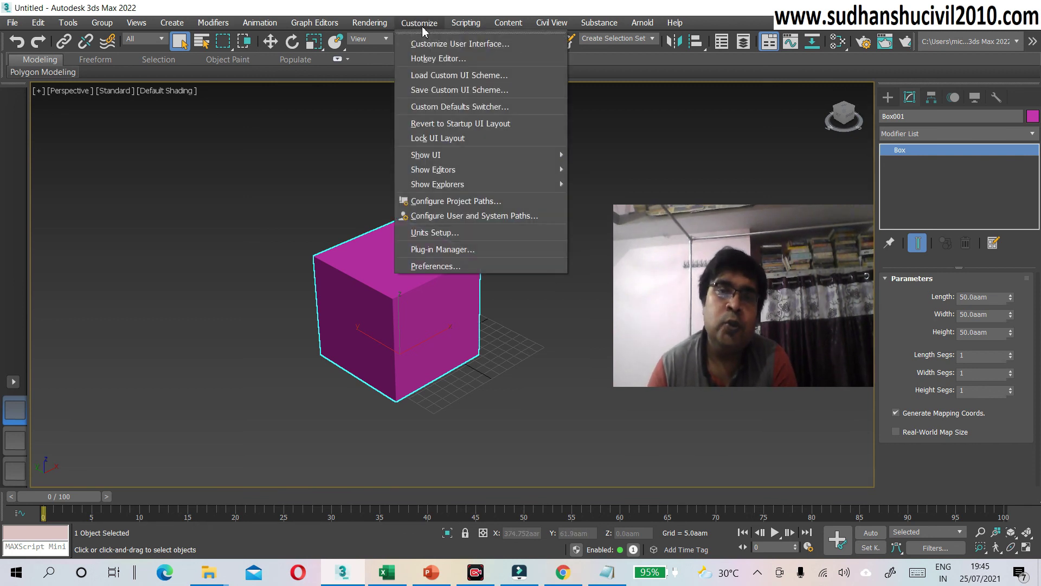
left_click(459, 233)
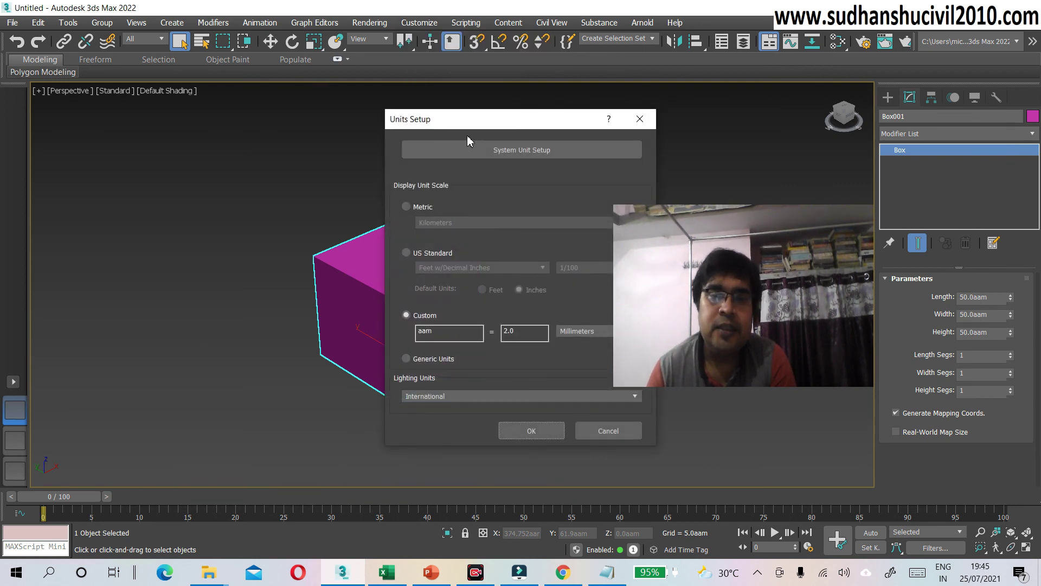
left_click_drag(472, 129, 272, 61)
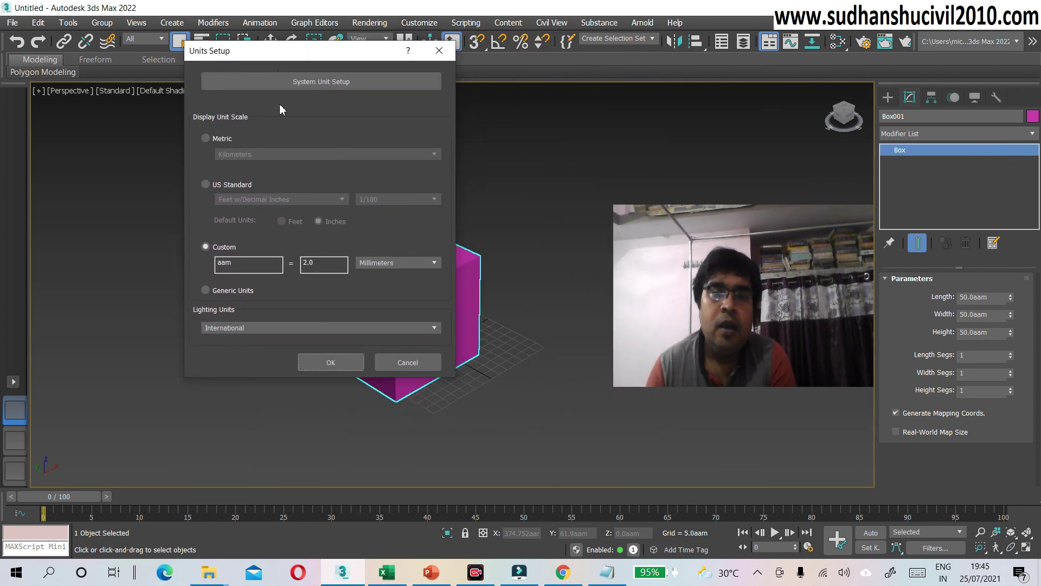
left_click(206, 290)
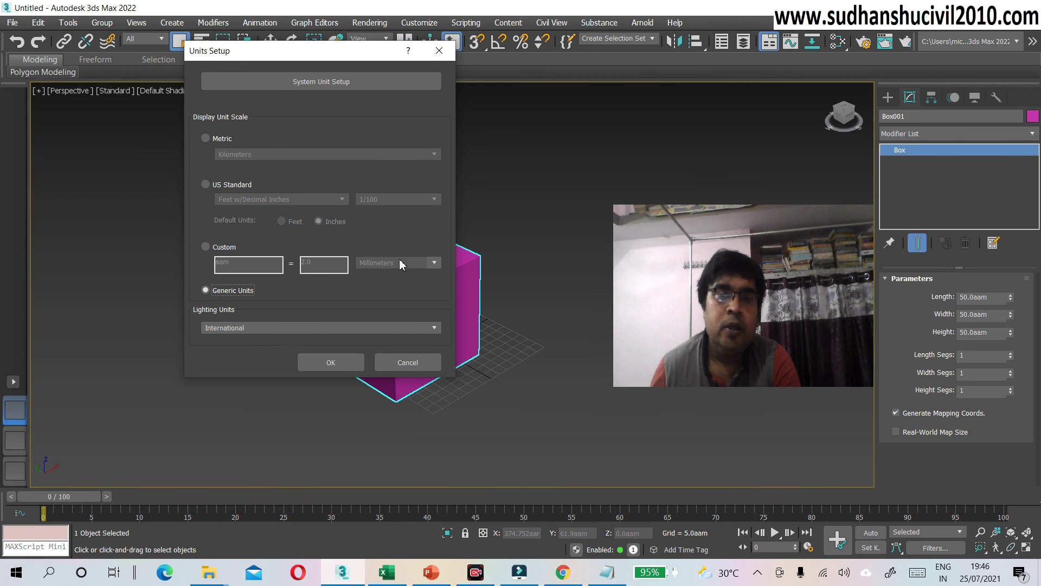
left_click(342, 363)
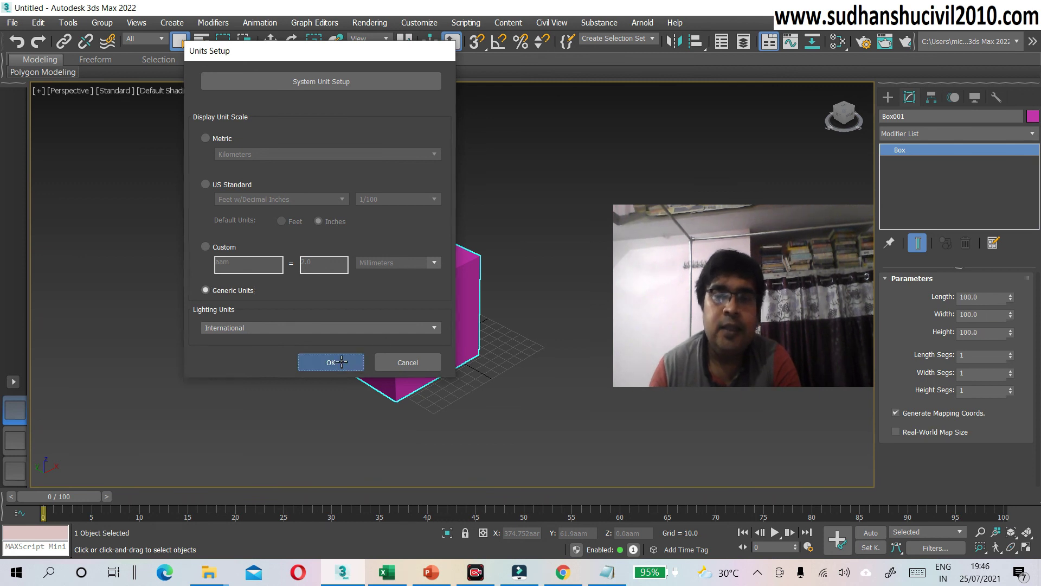